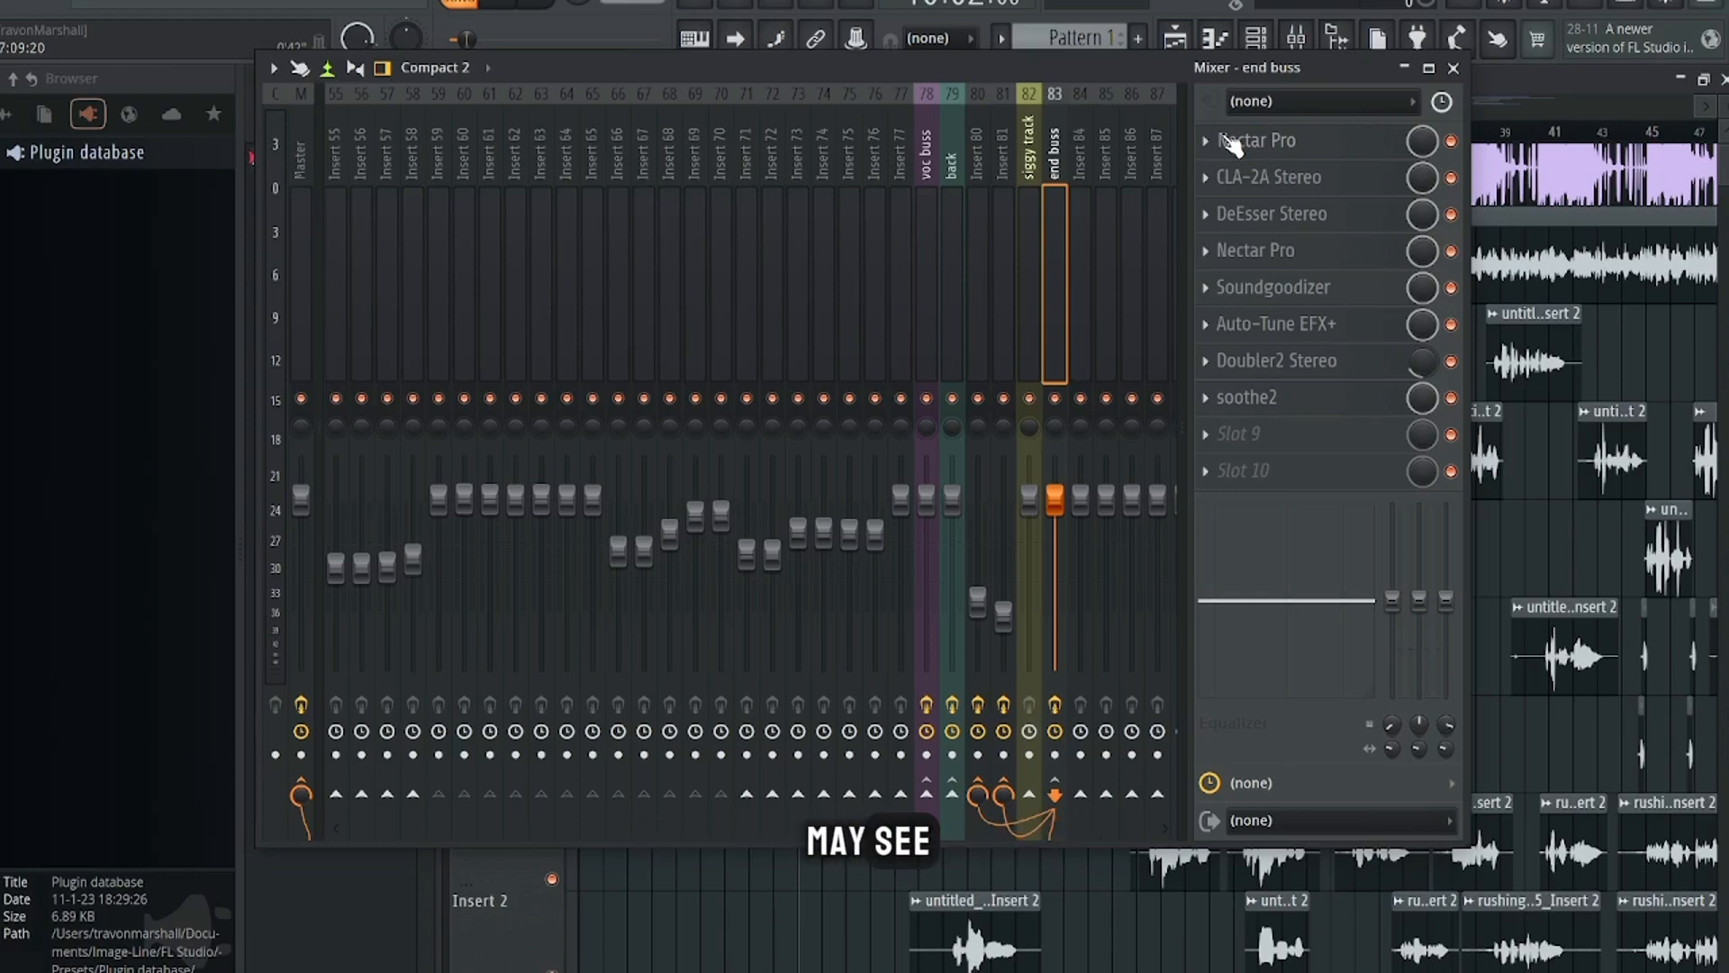
Step: Open the first Nectar Pro on the end buss and review its saved presets and its Gate and EQ 1 modules
{"action": "left_click", "coordinate": [1232, 141]}
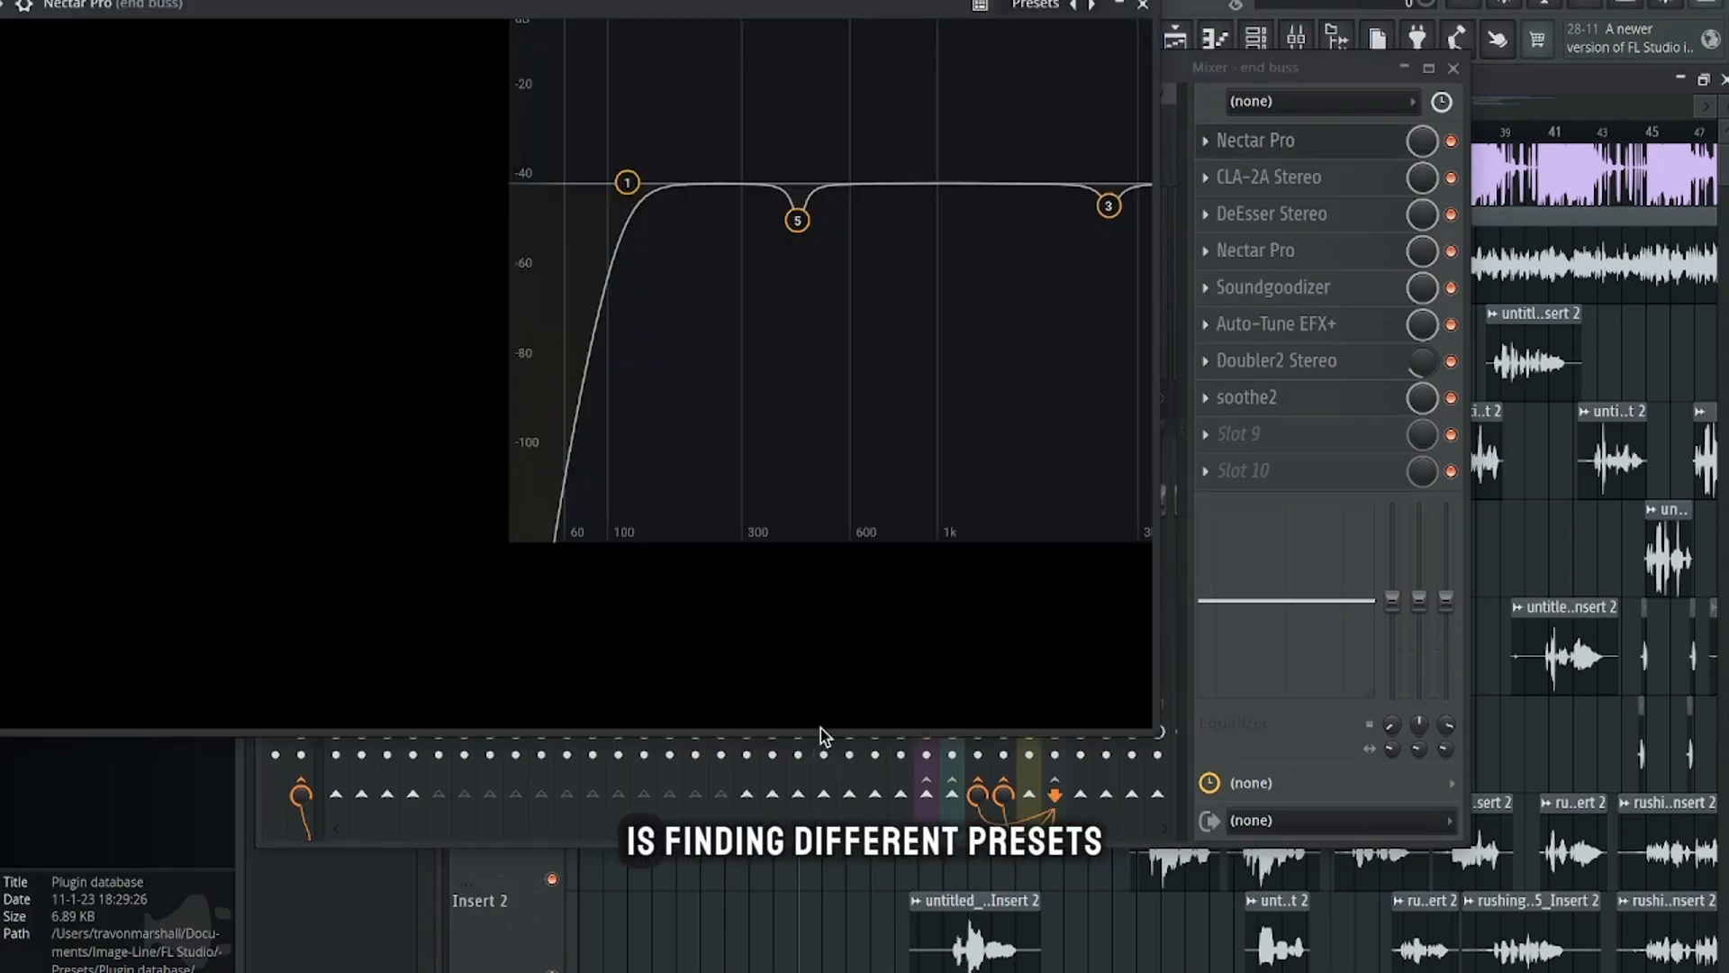
{"action": "left_click_drag", "start_coordinate": [821, 730], "coordinate": [820, 746]}
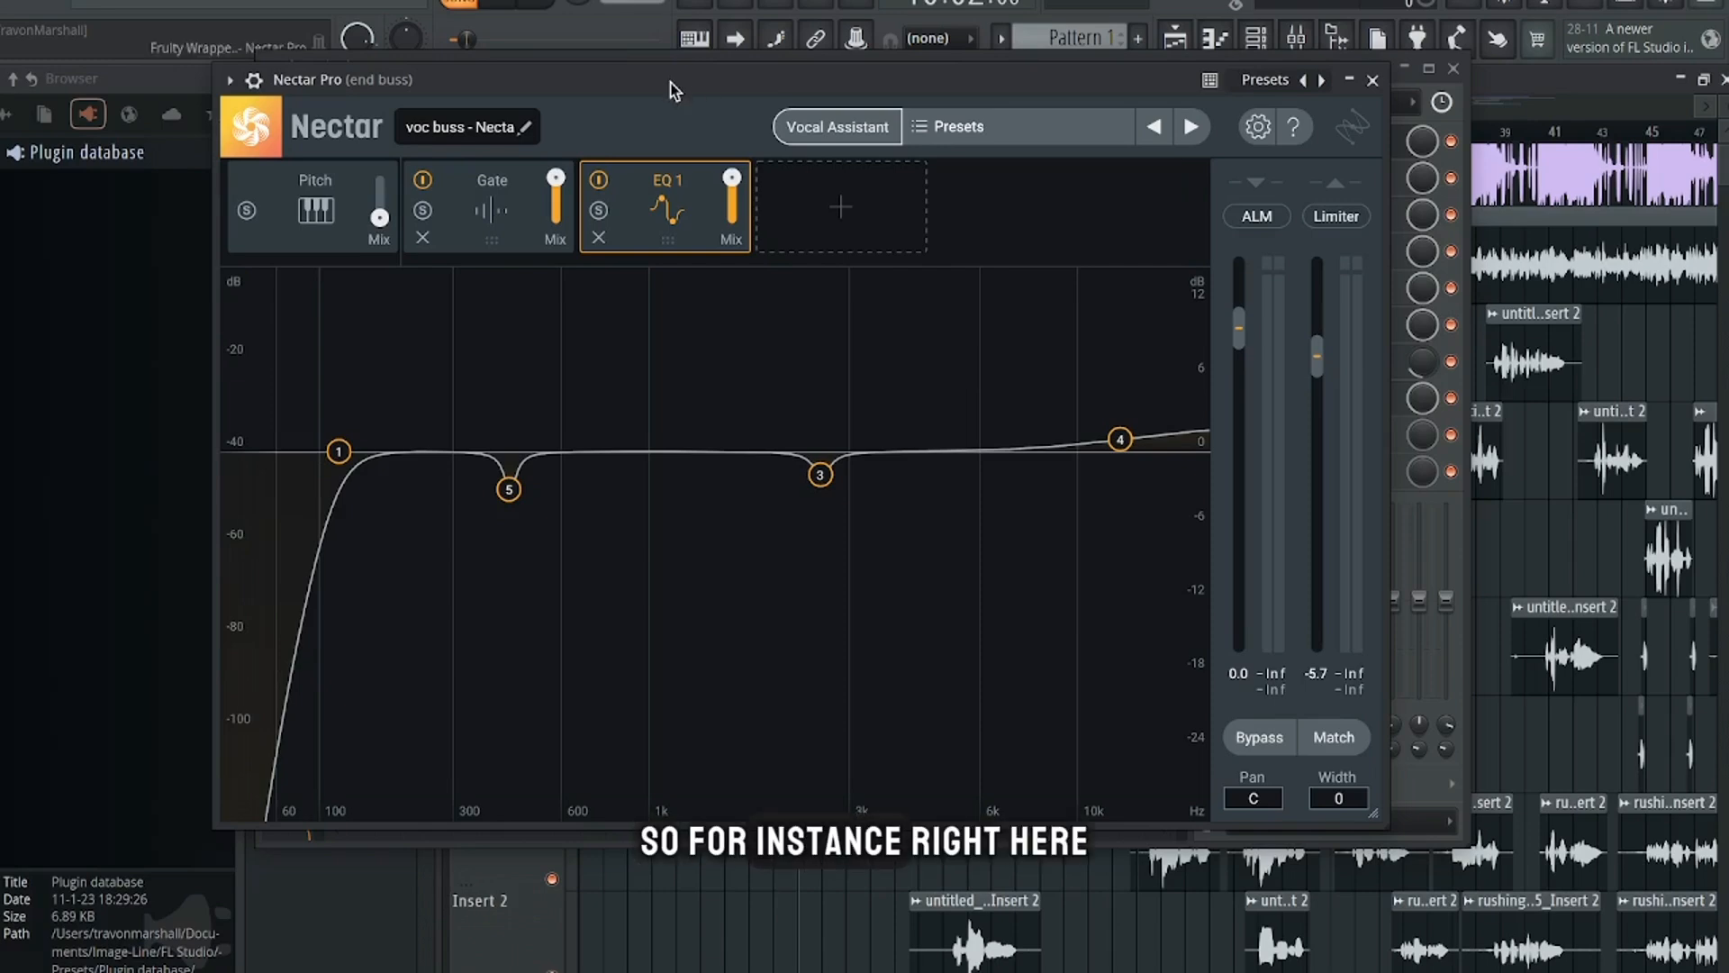
{"action": "left_click_drag", "start_coordinate": [670, 79], "coordinate": [897, 205]}
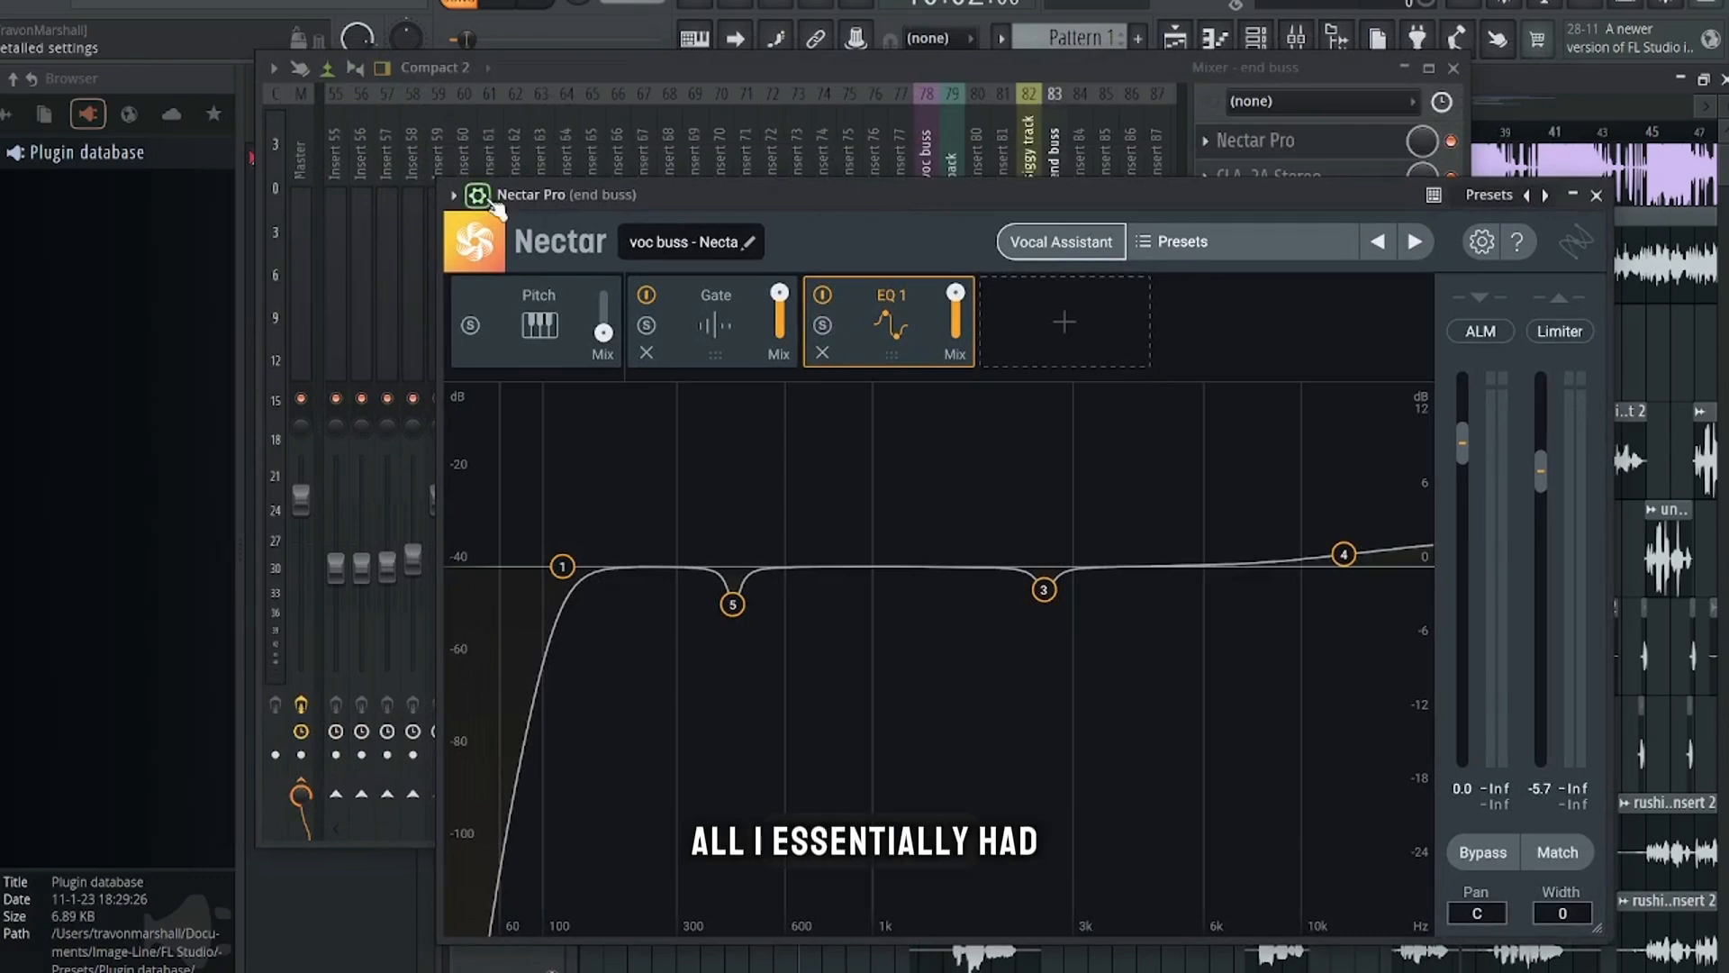
{"action": "left_click", "coordinate": [457, 196]}
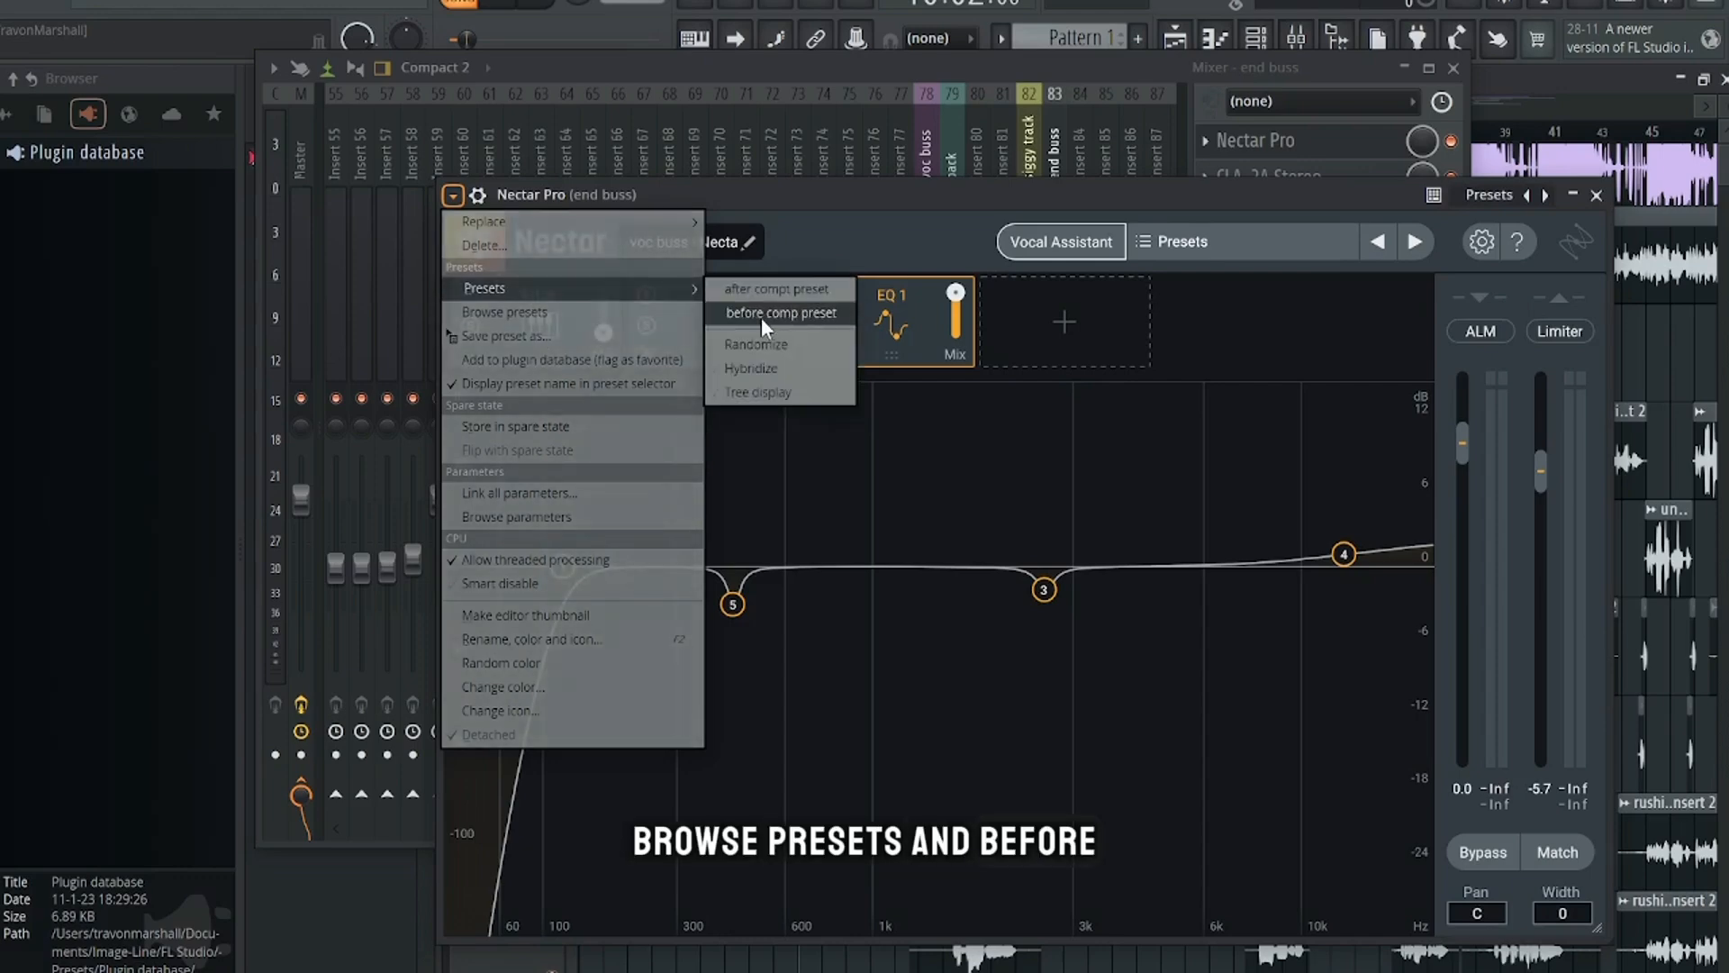
{"action": "left_click", "coordinate": [925, 241]}
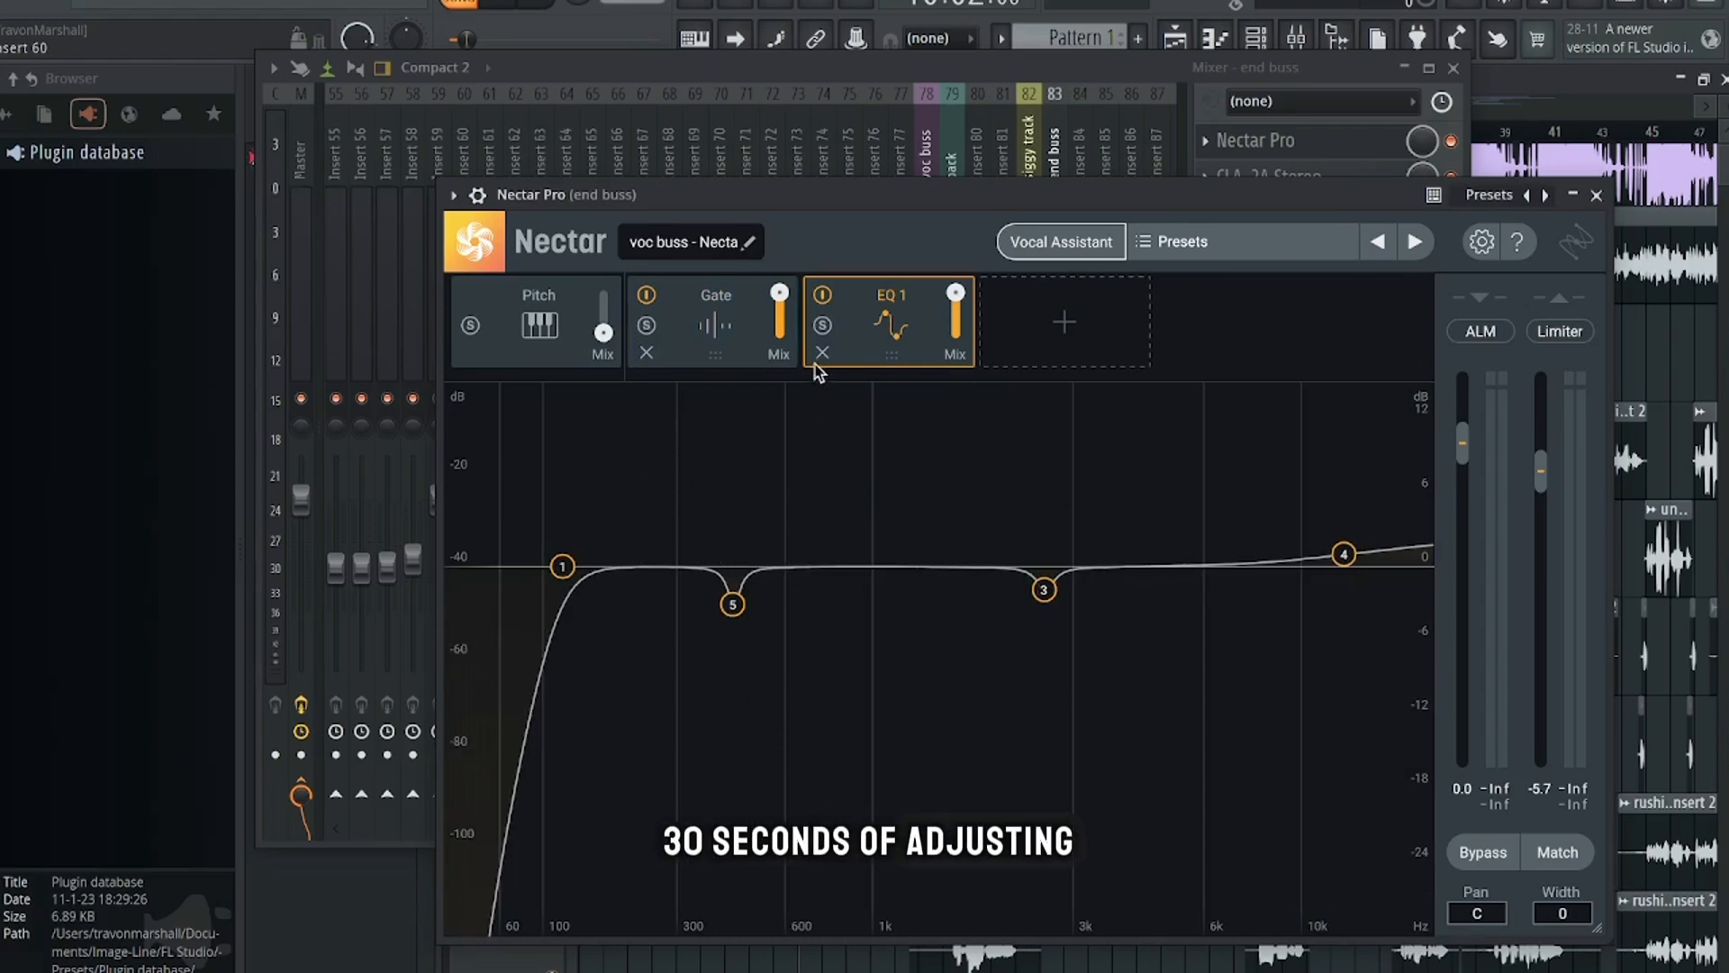
{"action": "left_click", "coordinate": [747, 340]}
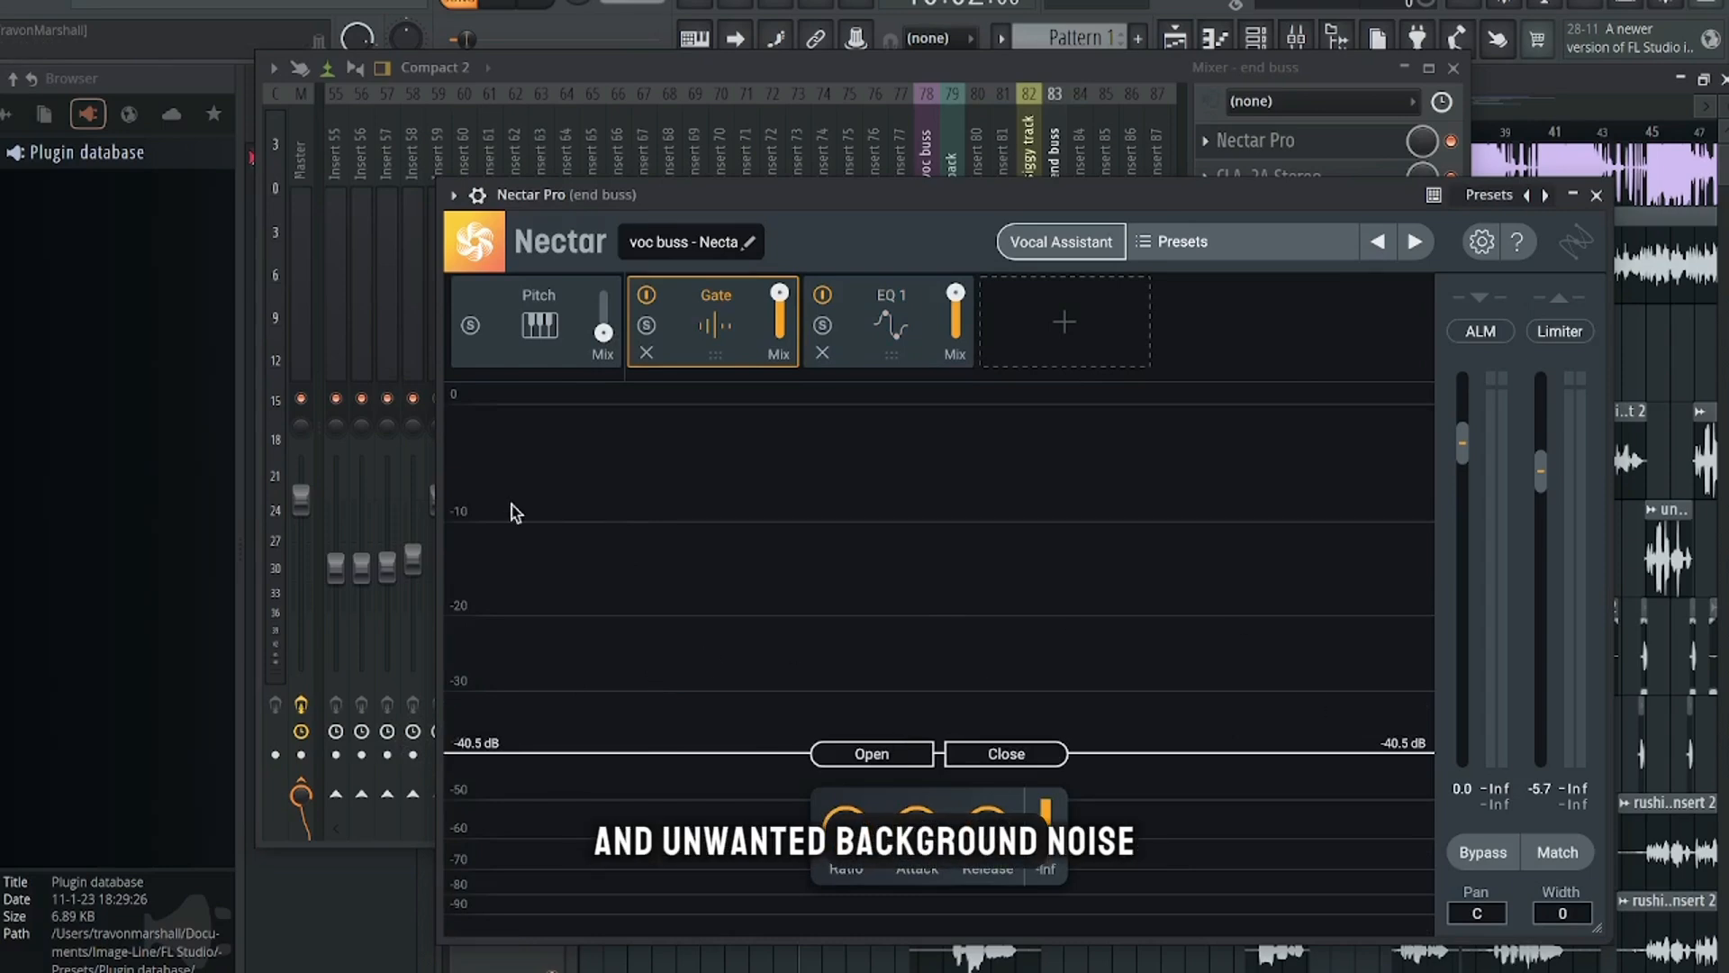
{"action": "left_click", "coordinate": [912, 354]}
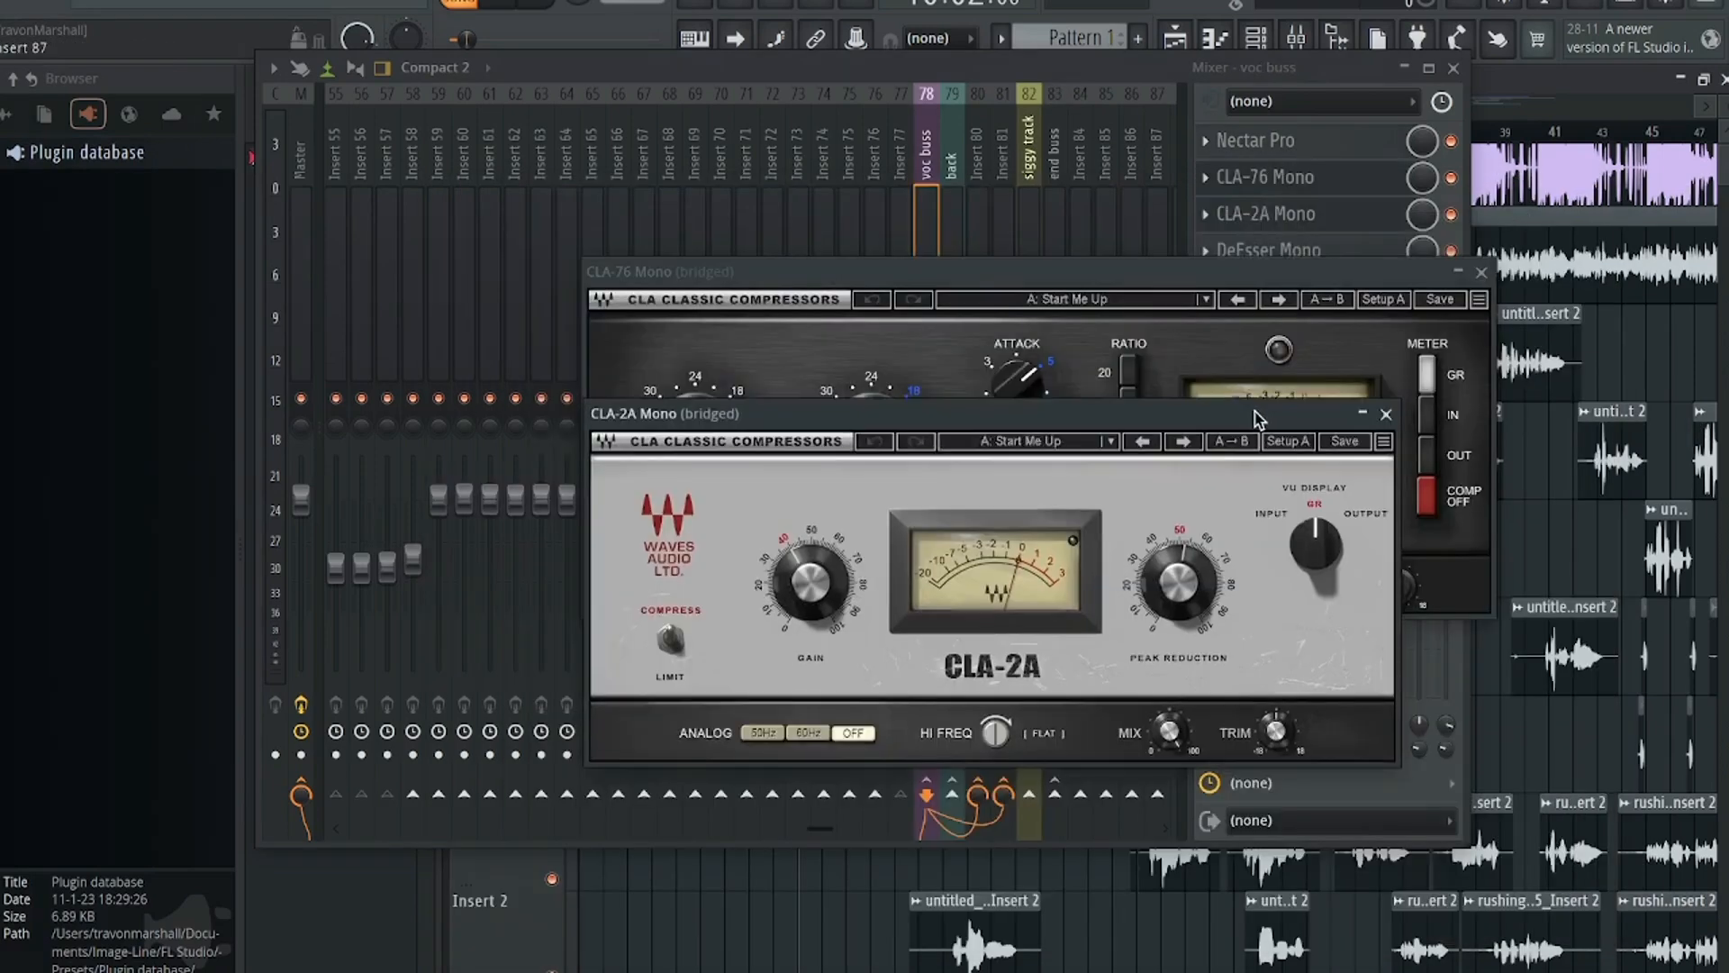
Step: Close the CLA compressor windows and examine the Saturation and EQ 1 modules of the voc buss's second Nectar Pro
{"action": "left_click_drag", "start_coordinate": [1255, 400], "coordinate": [1250, 424]}
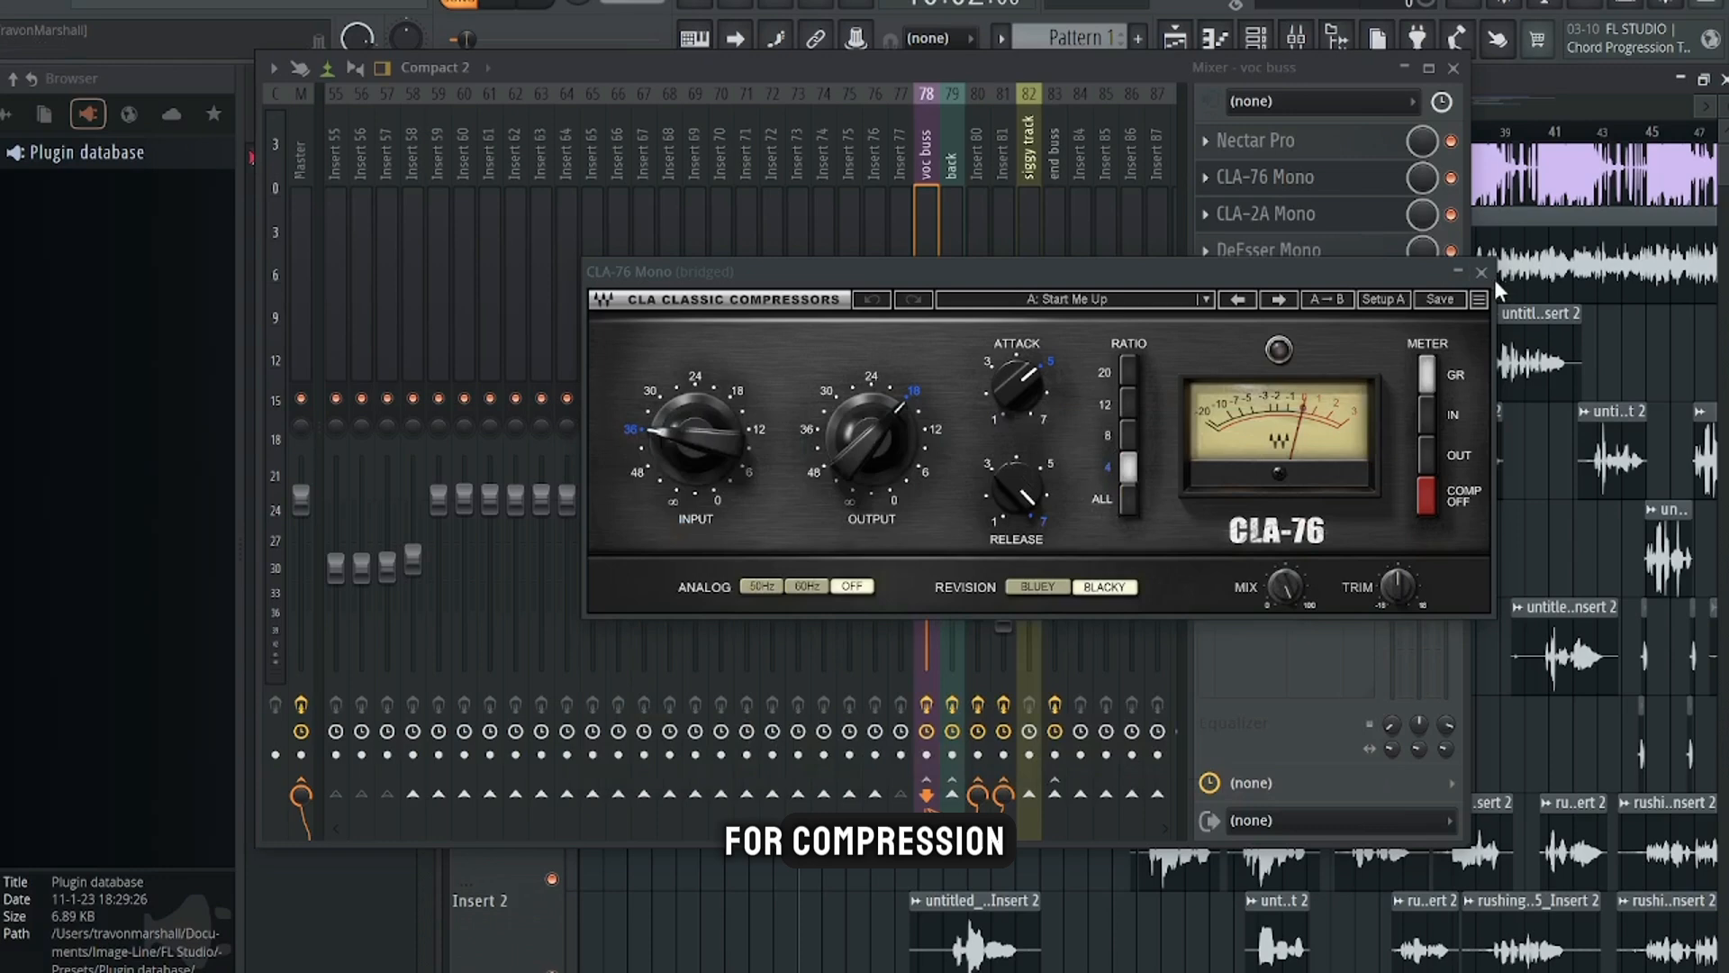
{"action": "left_click", "coordinate": [1481, 272]}
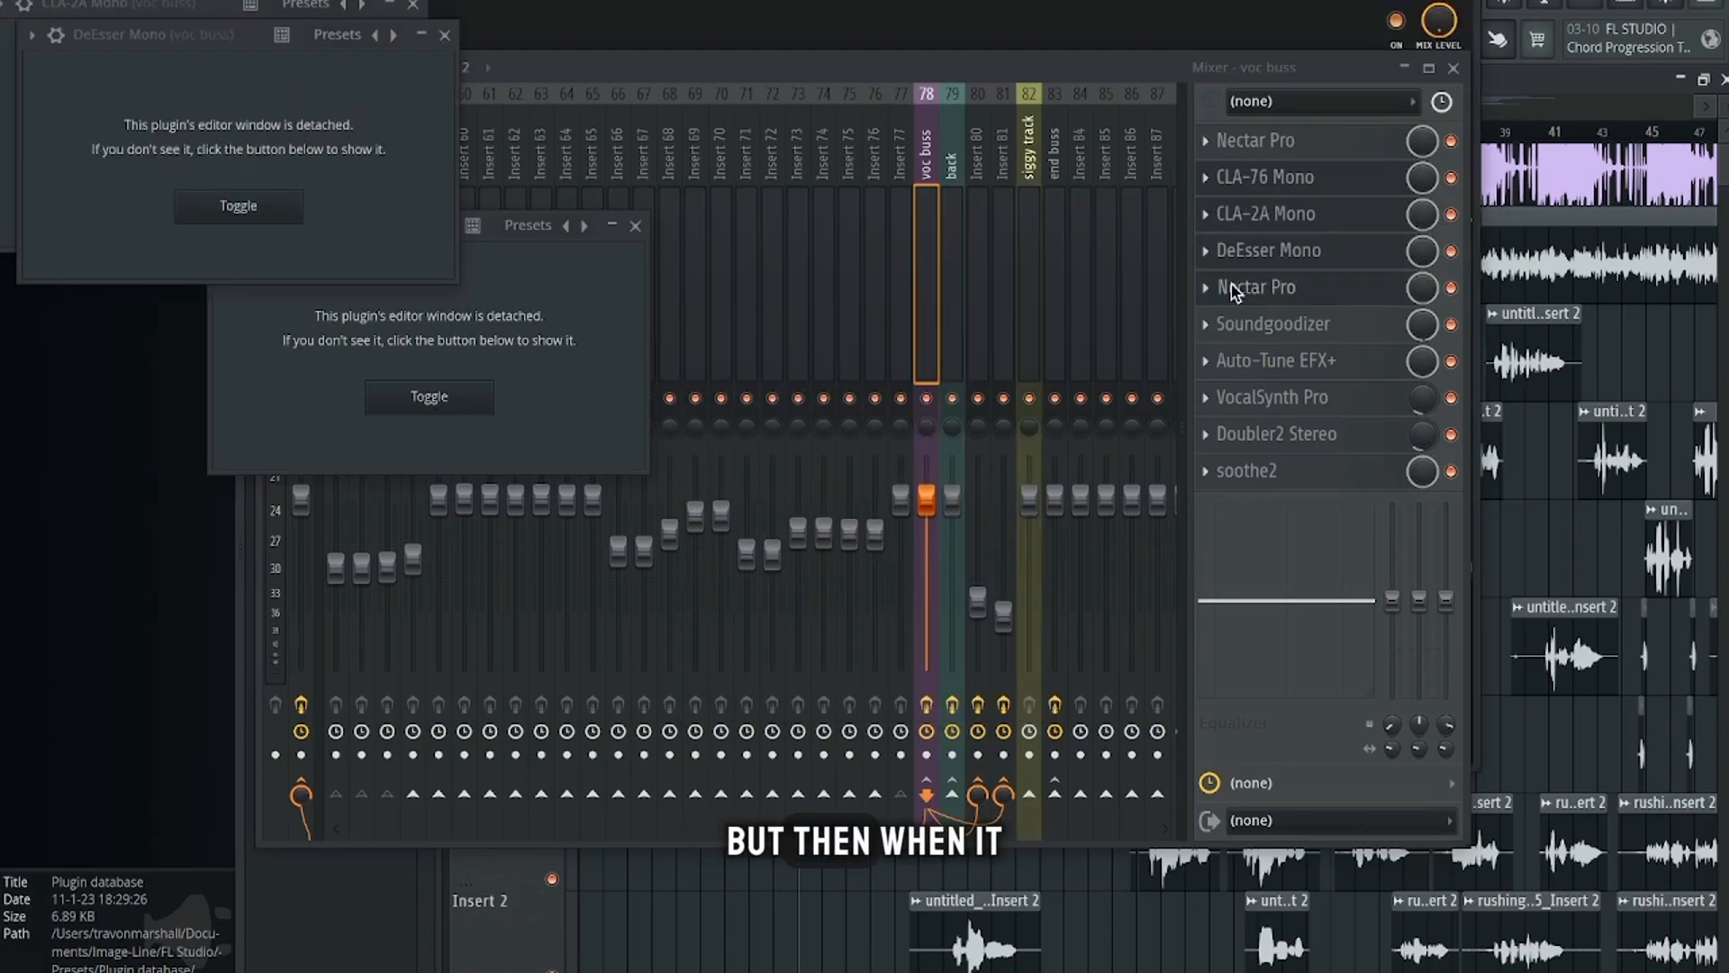
{"action": "left_click", "coordinate": [1235, 289]}
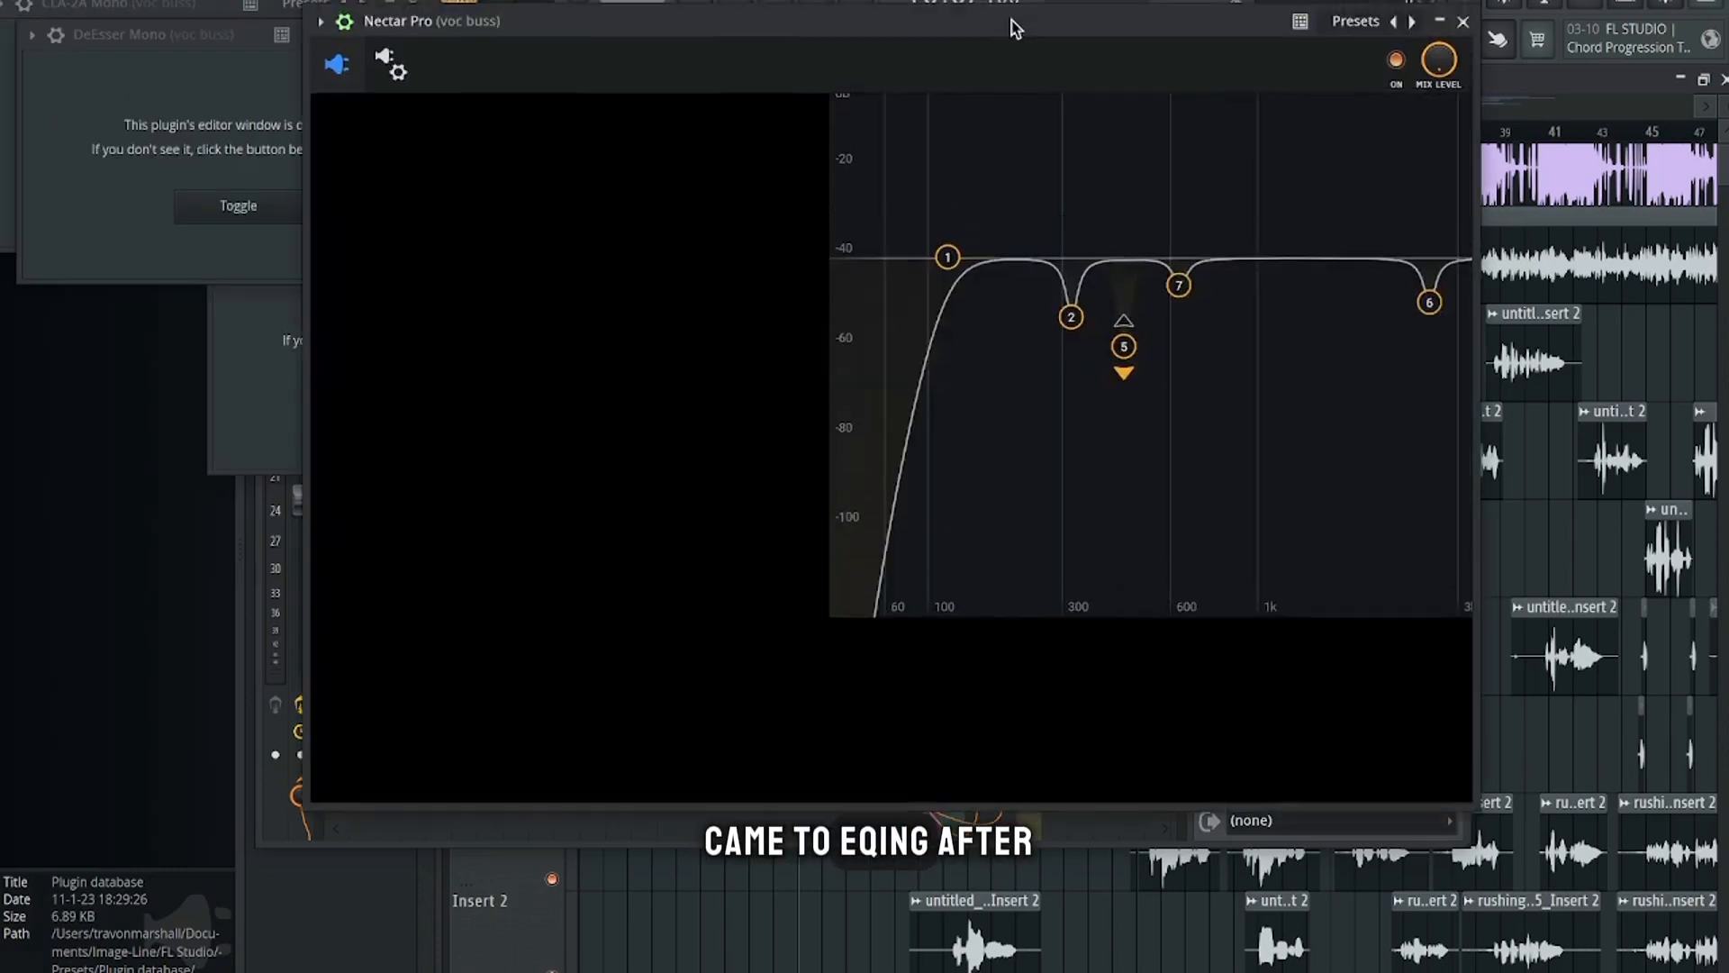
{"action": "left_click_drag", "start_coordinate": [1016, 29], "coordinate": [993, 70]}
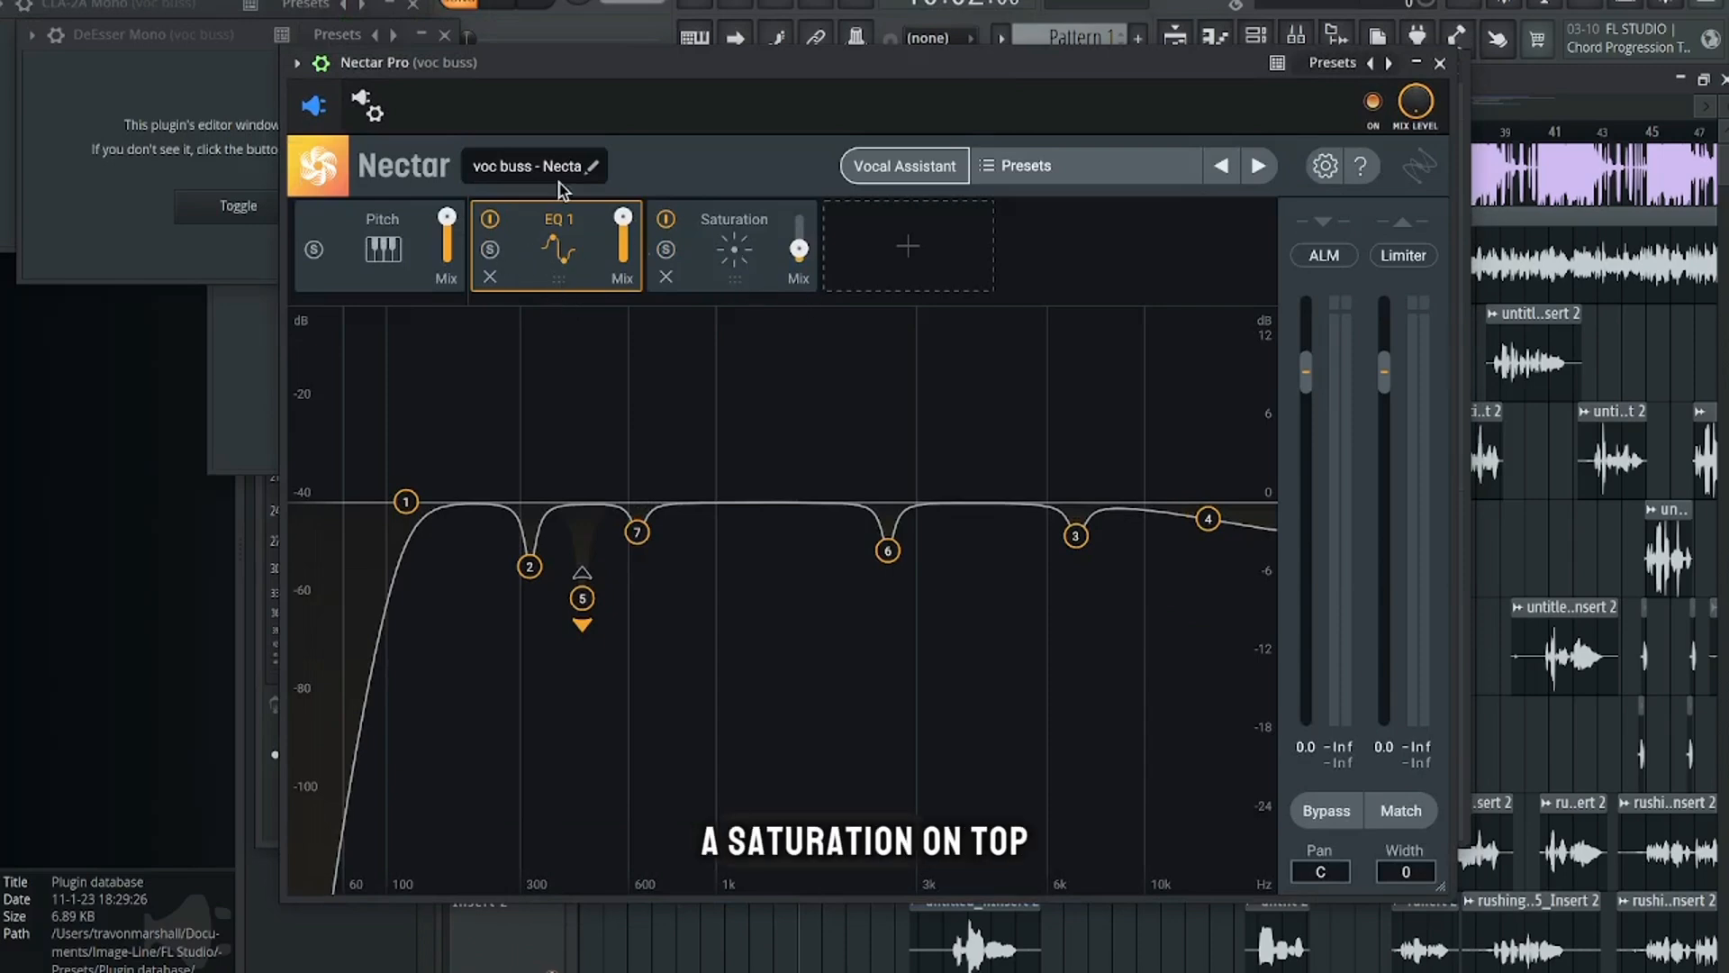
{"action": "left_click", "coordinate": [719, 287]}
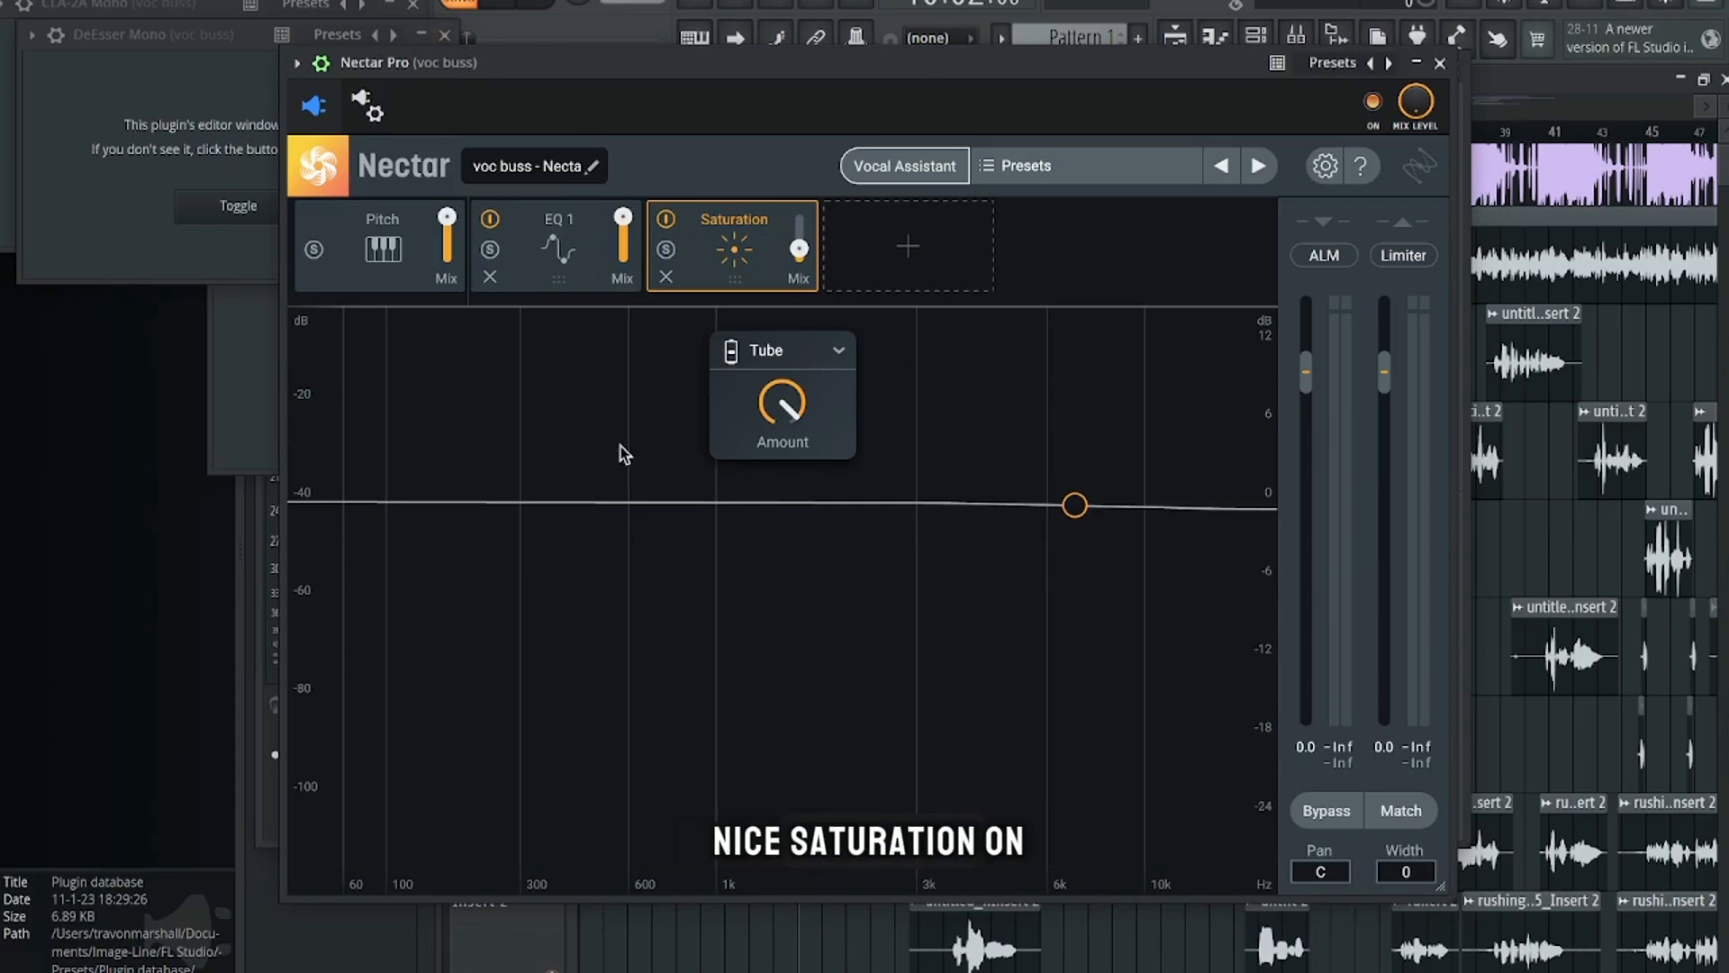
{"action": "left_click", "coordinate": [581, 261]}
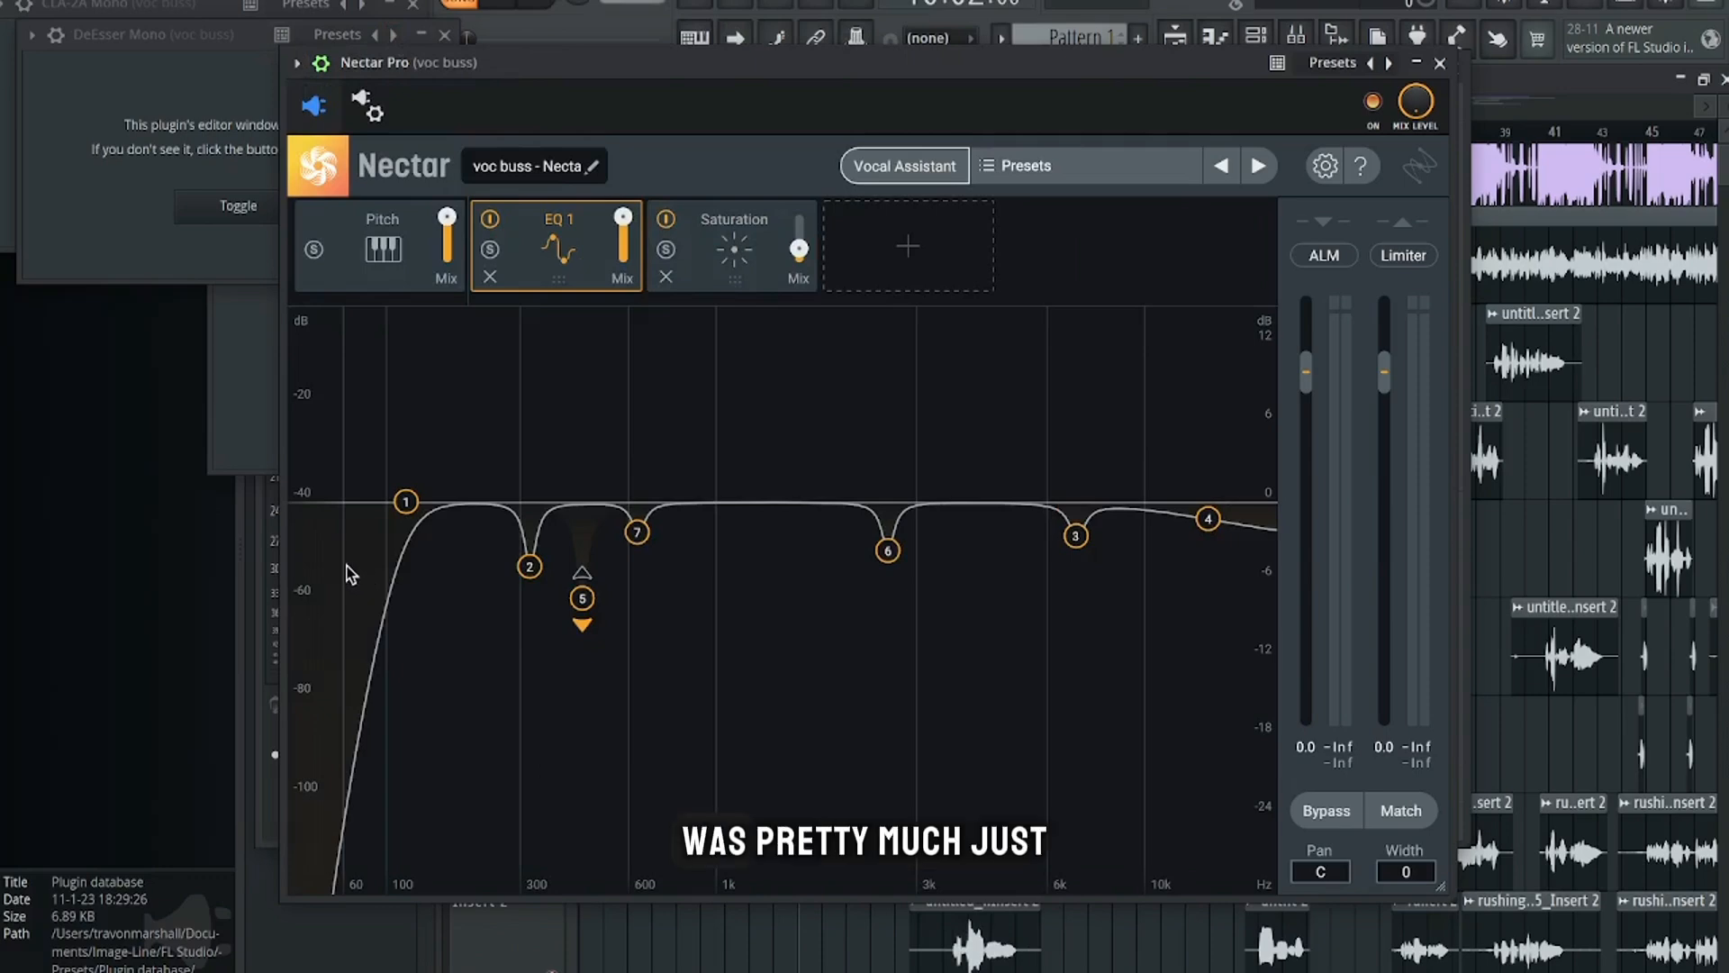
Step: View the list of saved presets for the voc buss's second Nectar Pro
{"action": "left_click", "coordinate": [297, 62]}
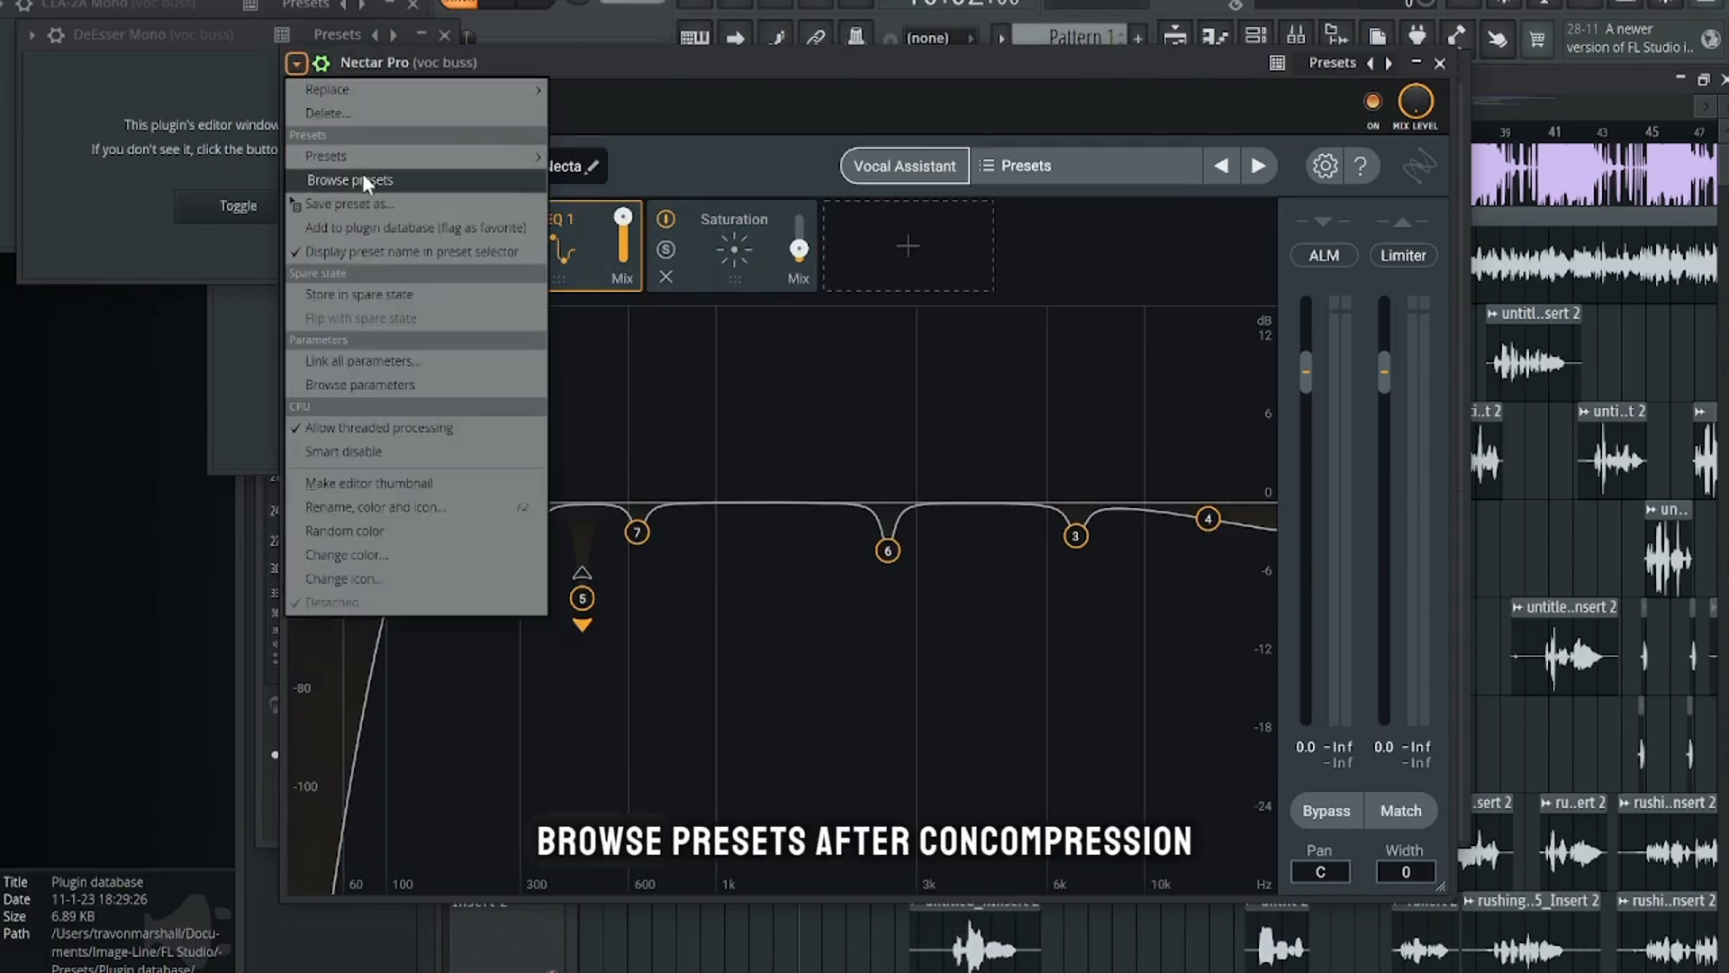
{"action": "mouse_move", "coordinate": [362, 159]}
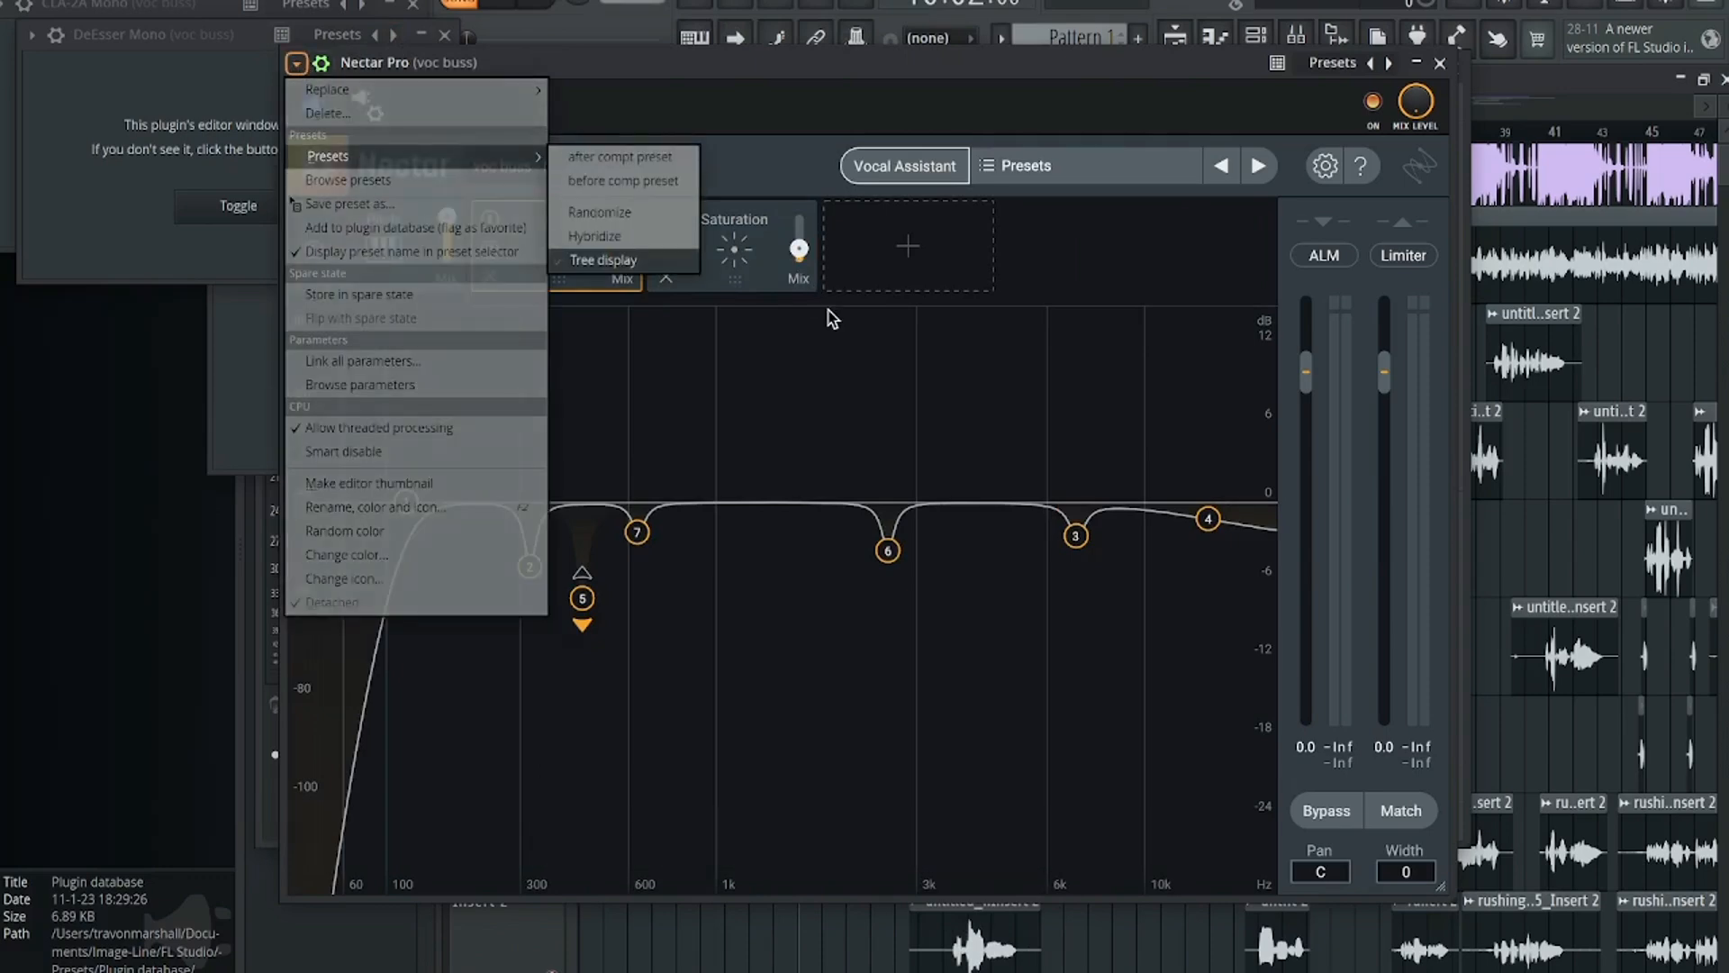
{"action": "left_click", "coordinate": [1093, 334]}
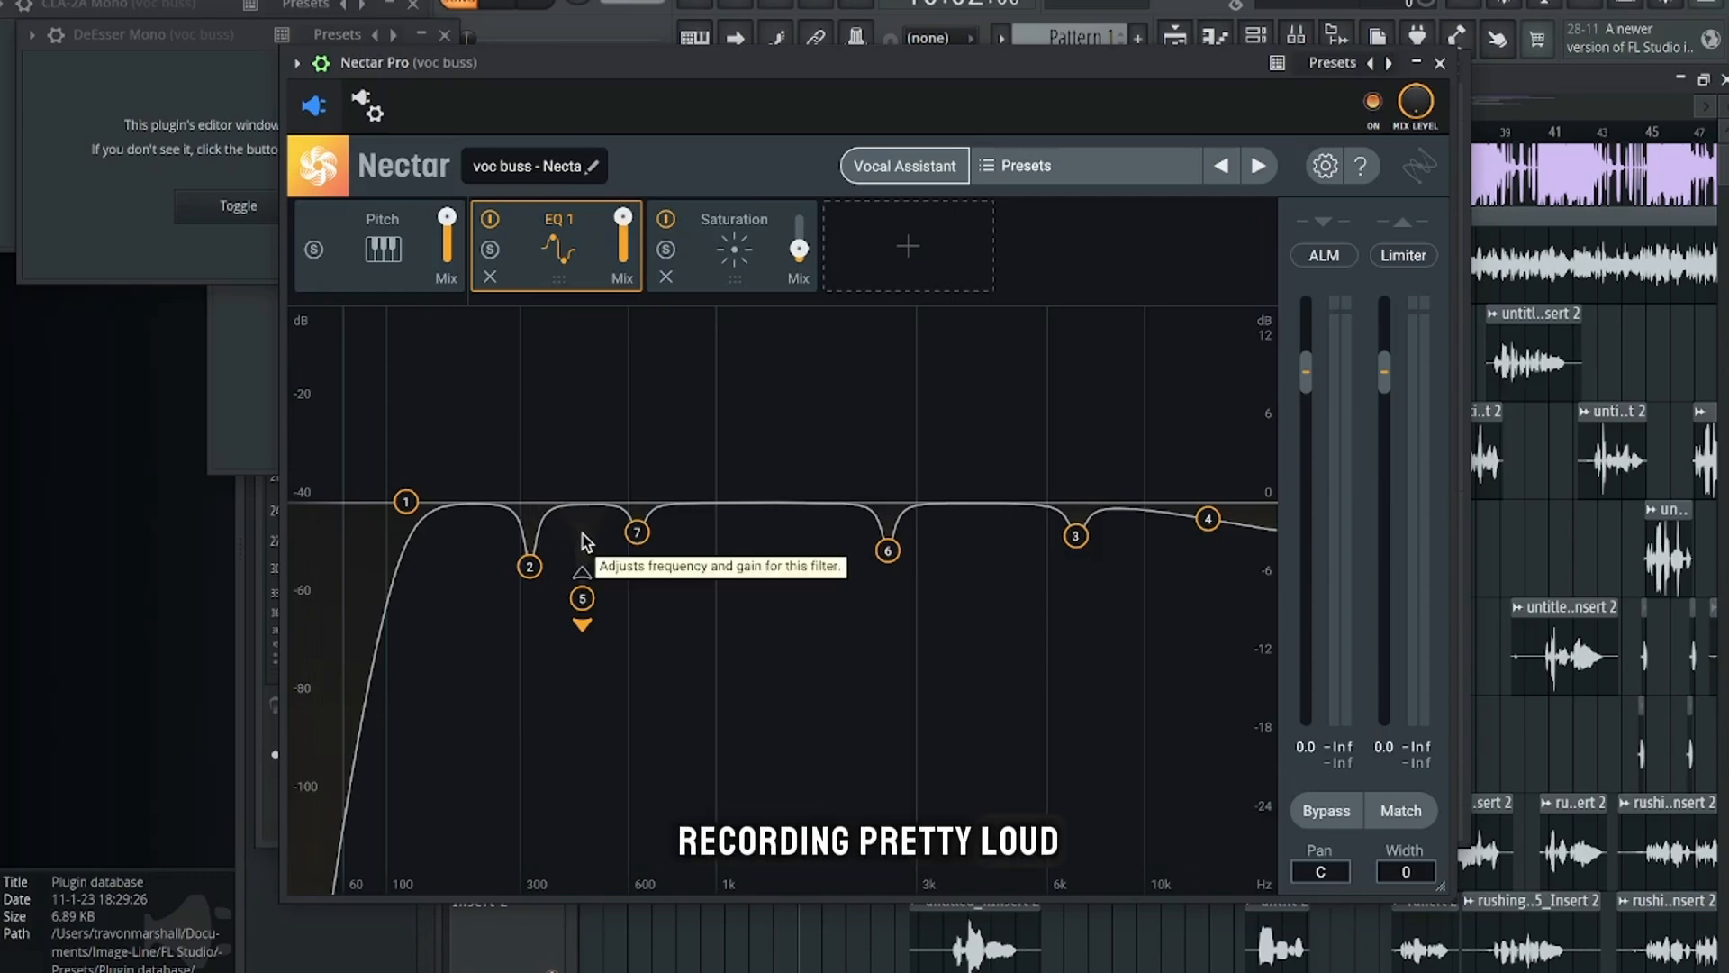
Step: Inspect the frequency, gain and Q of EQ bands 5, 2 and 7 in Nectar Pro
{"action": "left_click", "coordinate": [583, 597]}
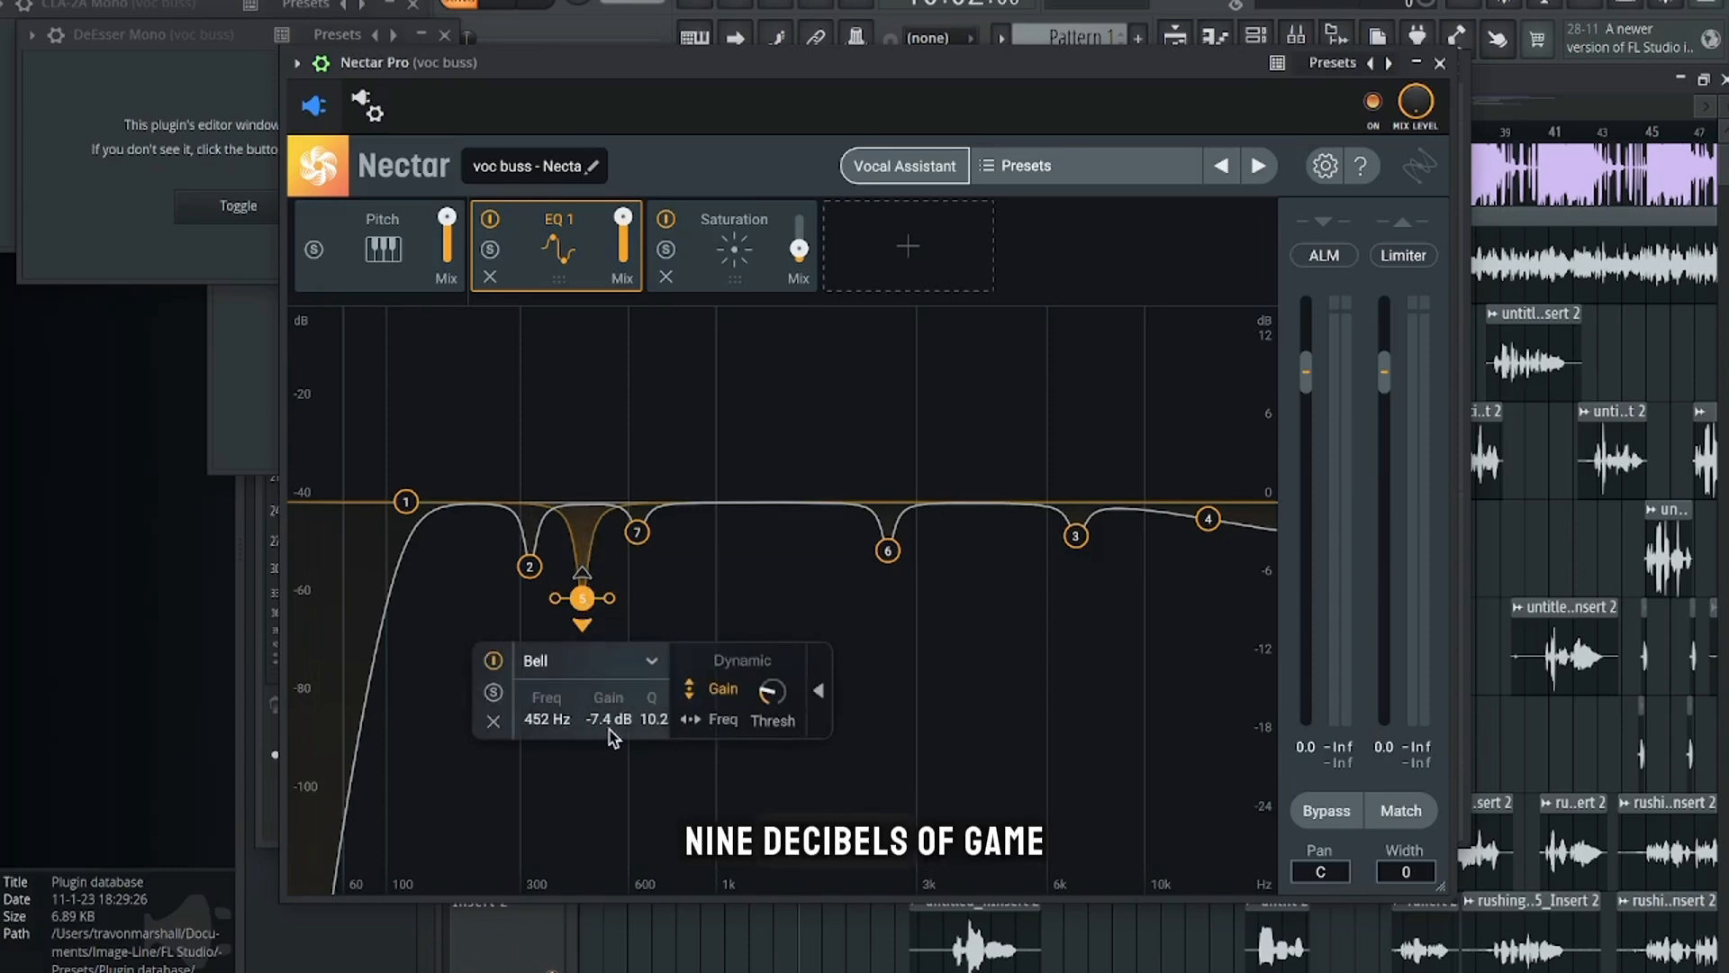
{"action": "left_click", "coordinate": [529, 567]}
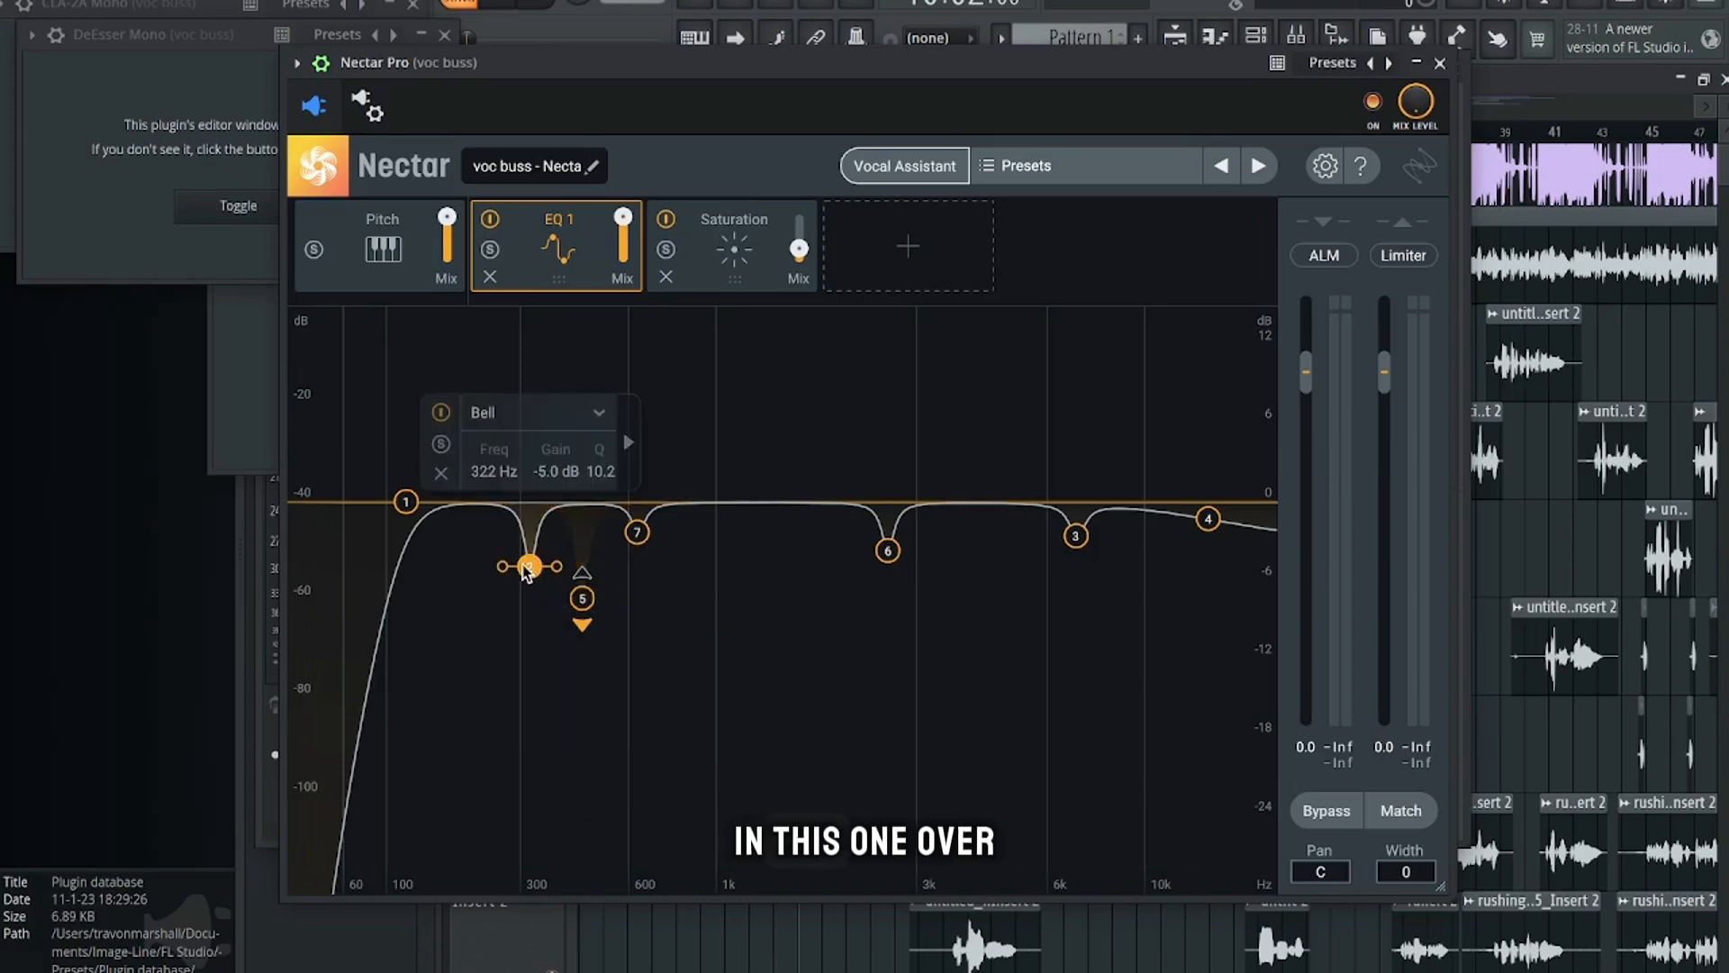
{"action": "left_click", "coordinate": [637, 531]}
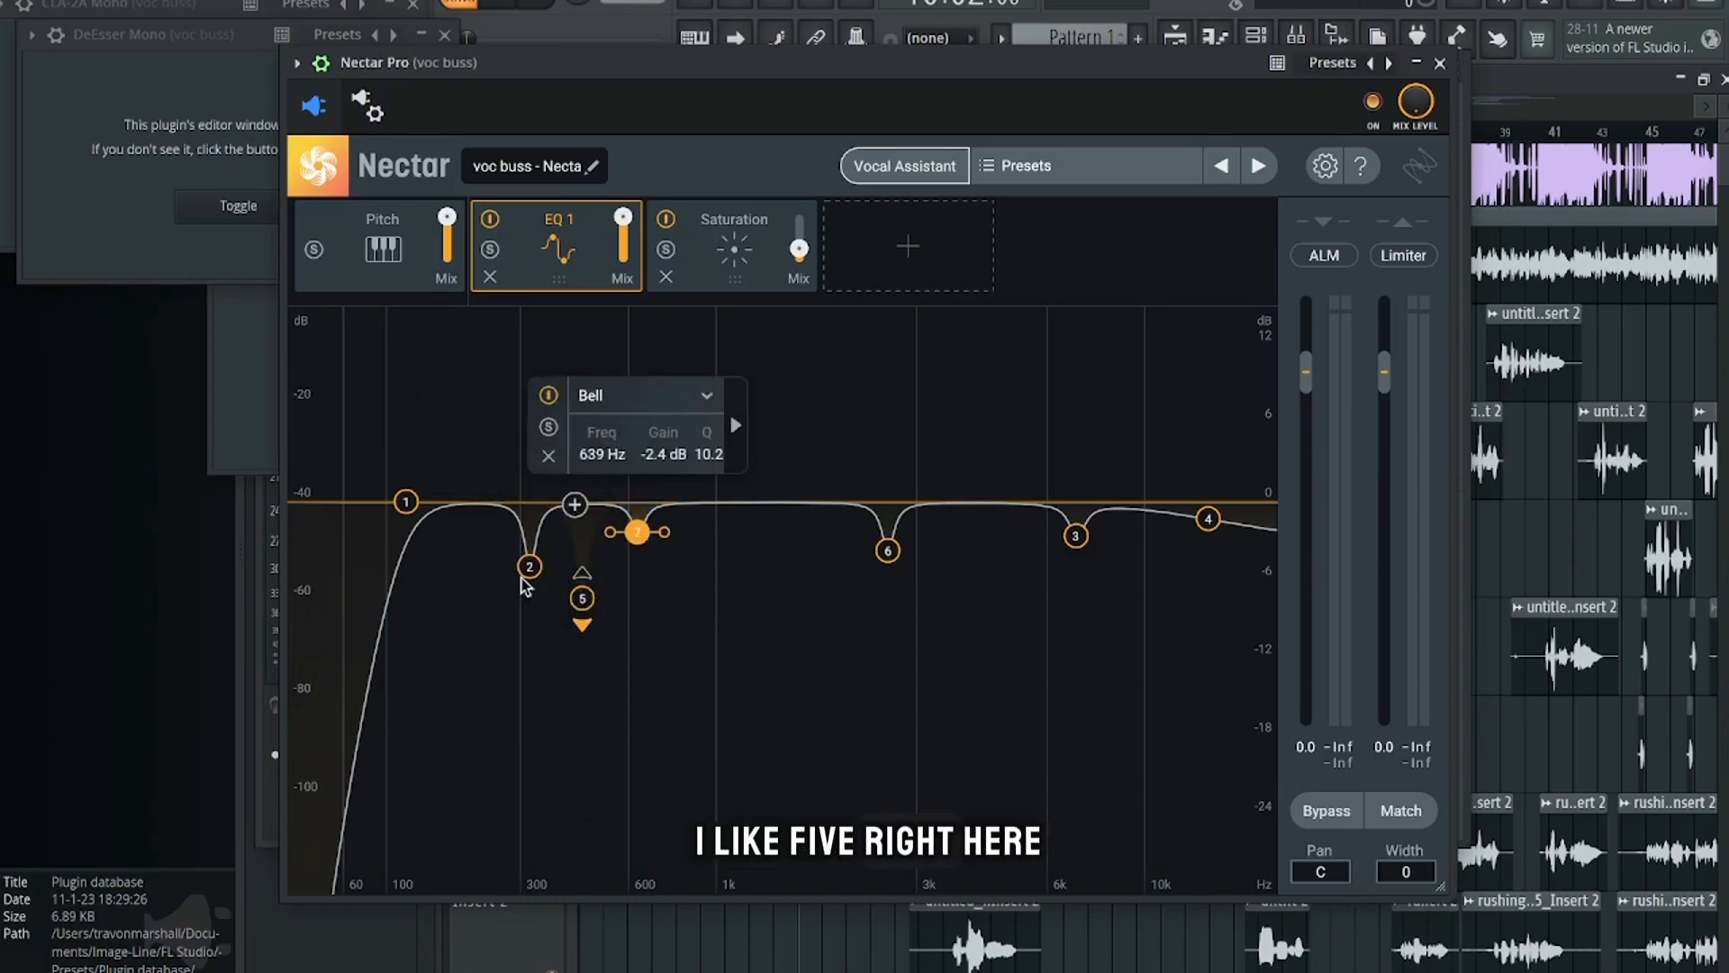
{"action": "left_click", "coordinate": [584, 600]}
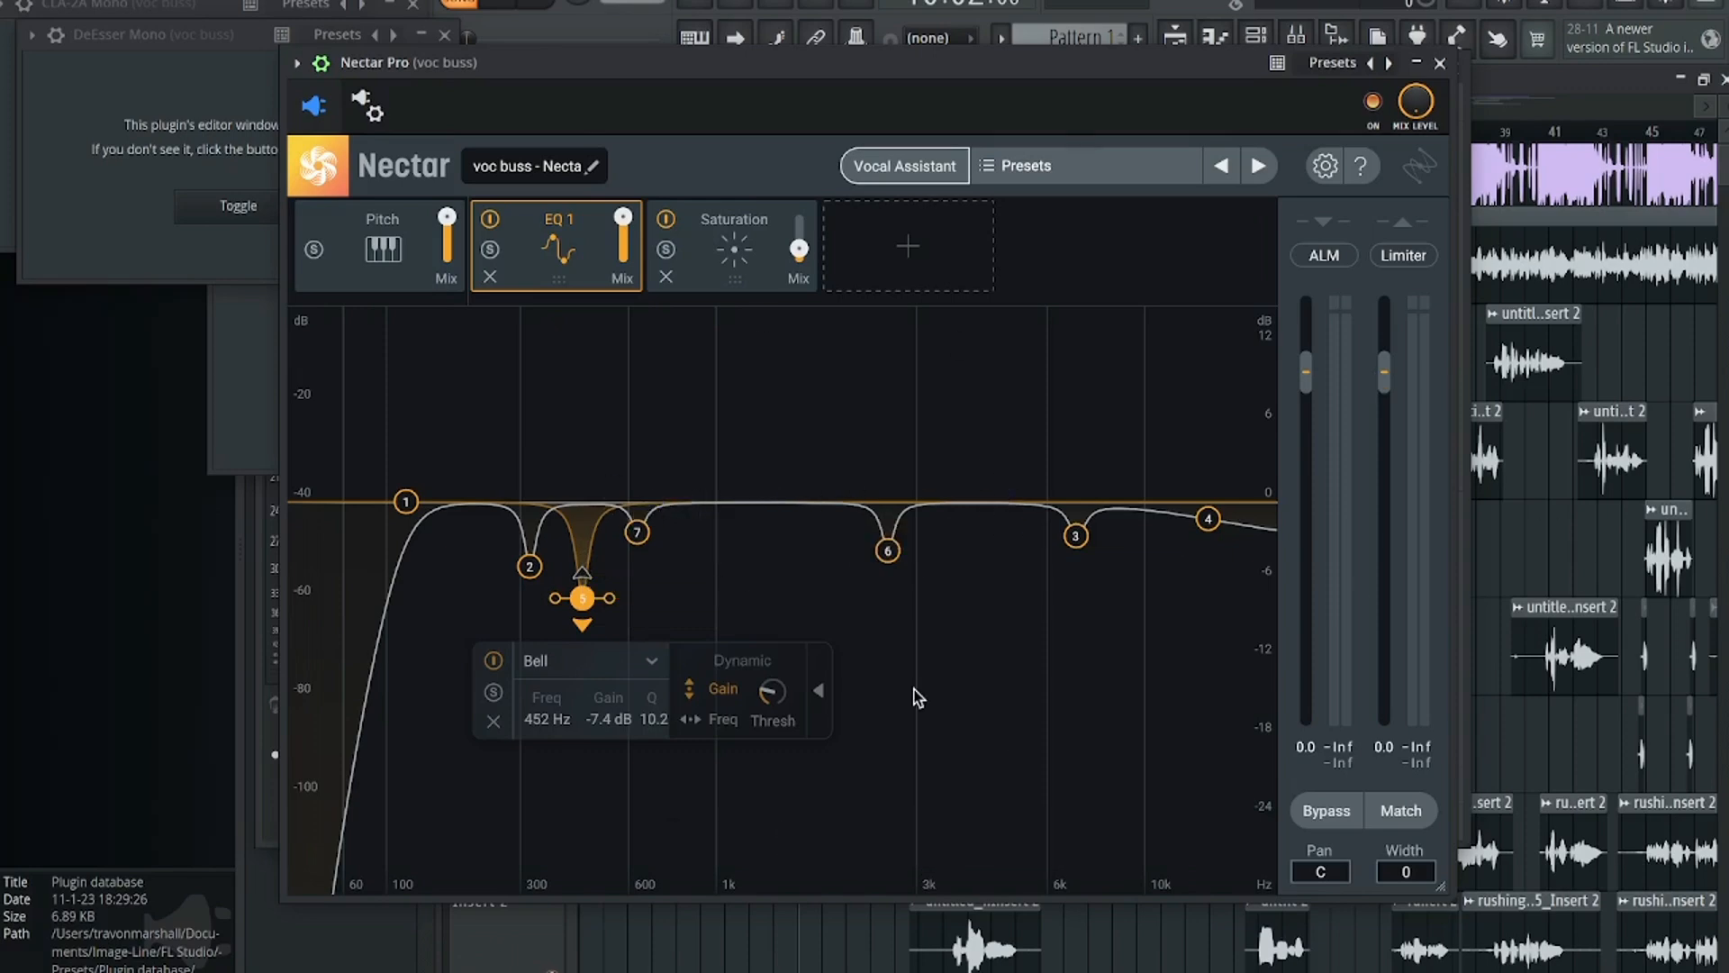
Step: Open Nectar's Saturation module and look through the available saturation types
{"action": "left_click", "coordinate": [761, 265]}
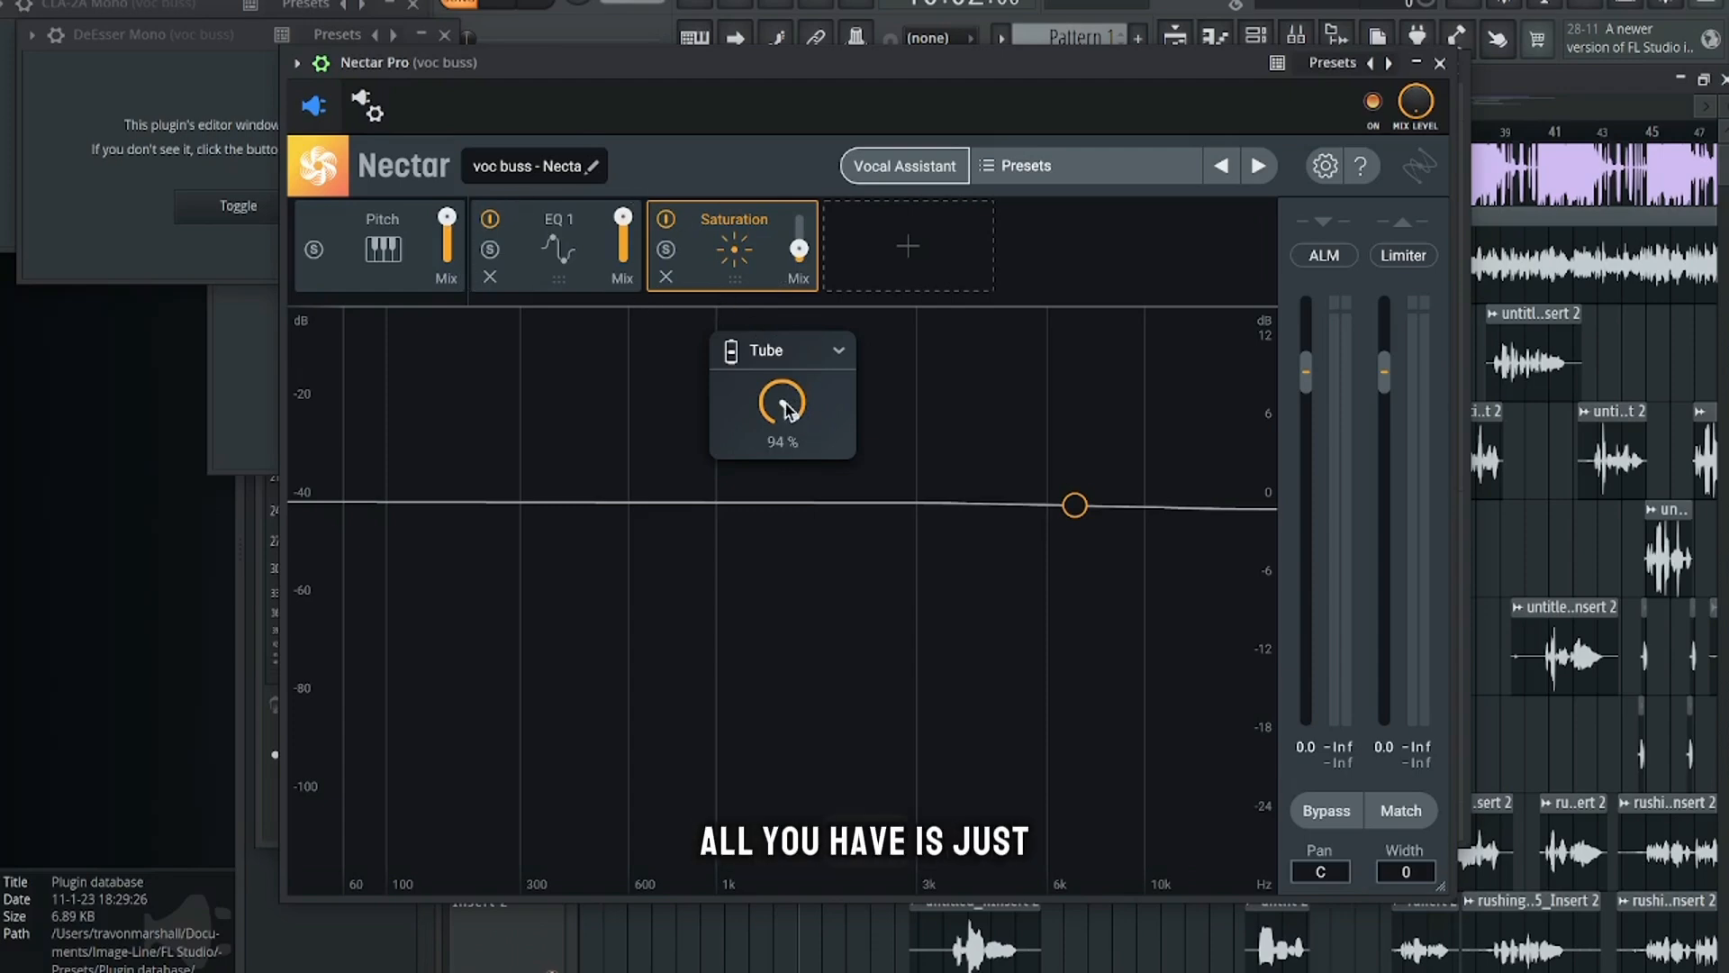
{"action": "left_click", "coordinate": [765, 351]}
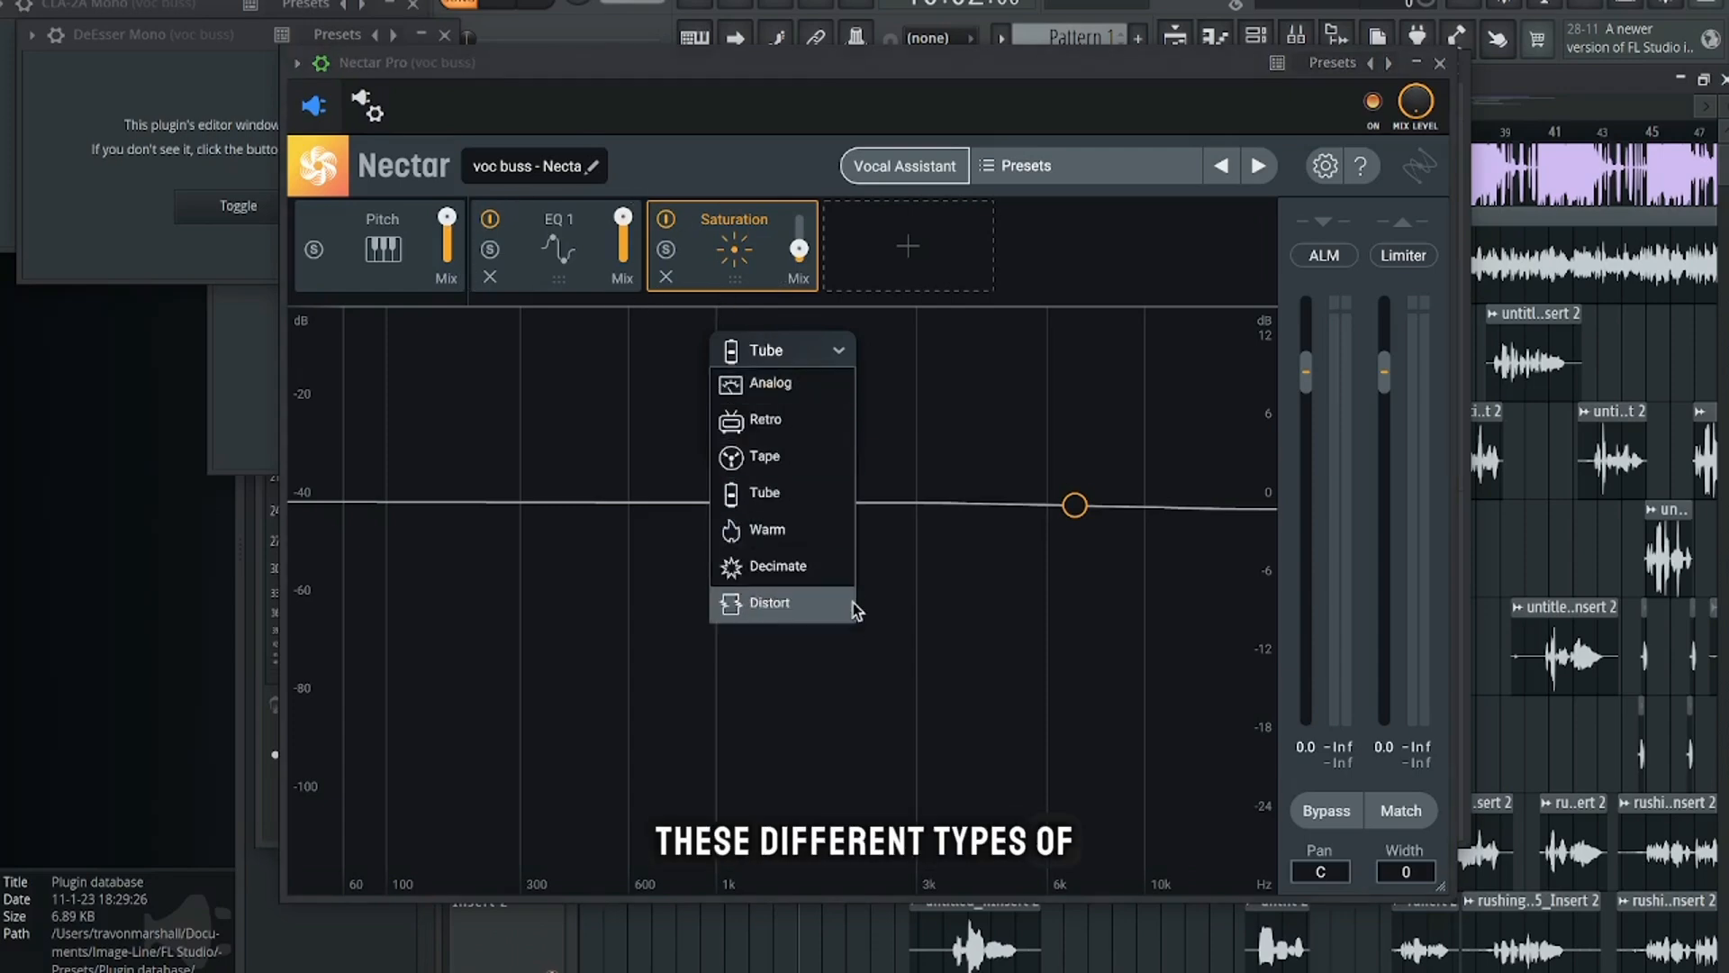
{"action": "left_click", "coordinate": [797, 349]}
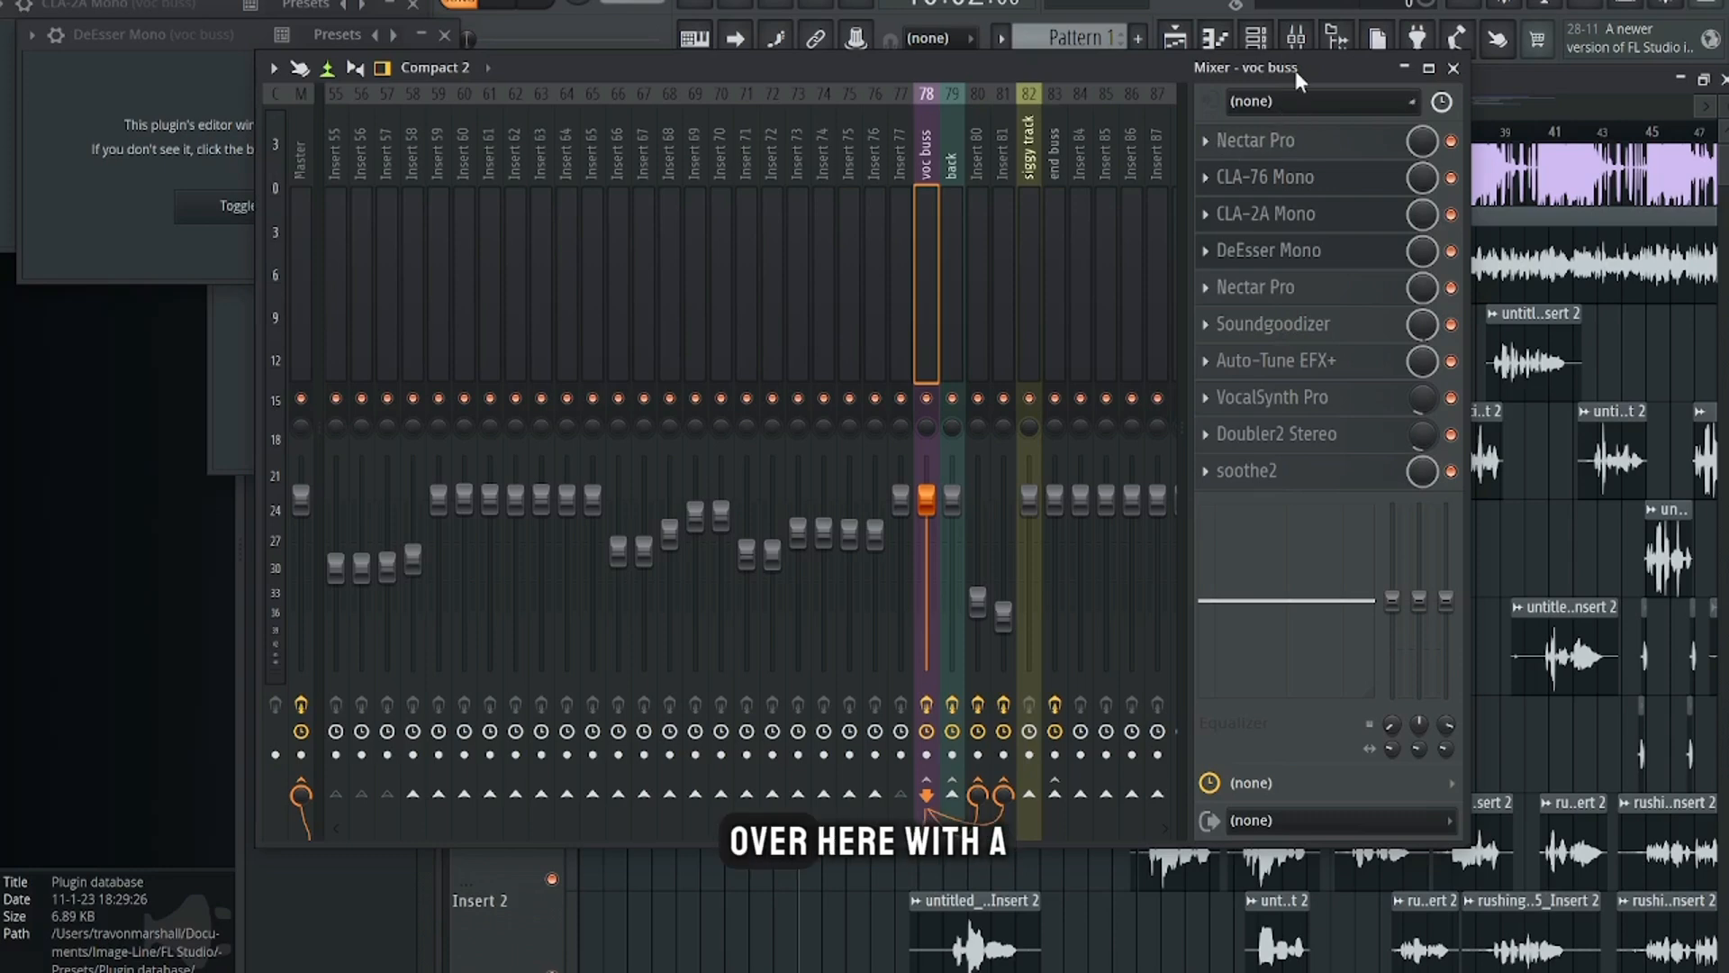
Step: Open the Soundgoodizer on the voc buss and arrange the mixer window to examine its settings
{"action": "left_click_drag", "start_coordinate": [1295, 71], "coordinate": [1246, 134]}
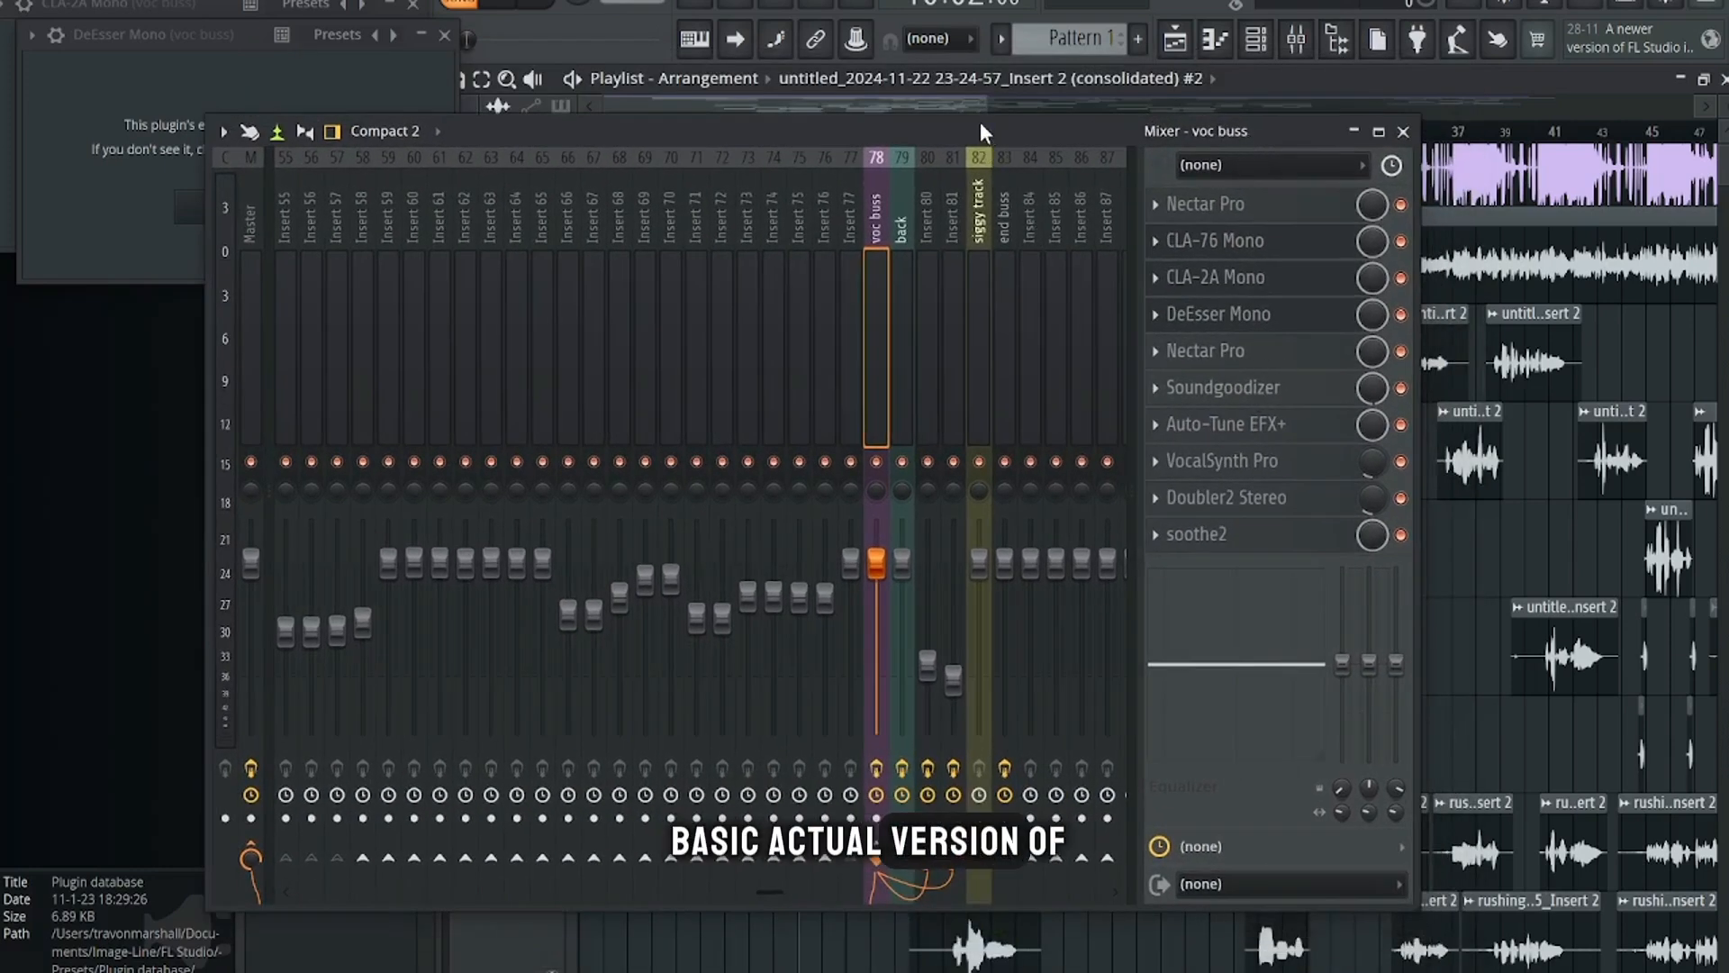
{"action": "left_click", "coordinate": [1258, 388]}
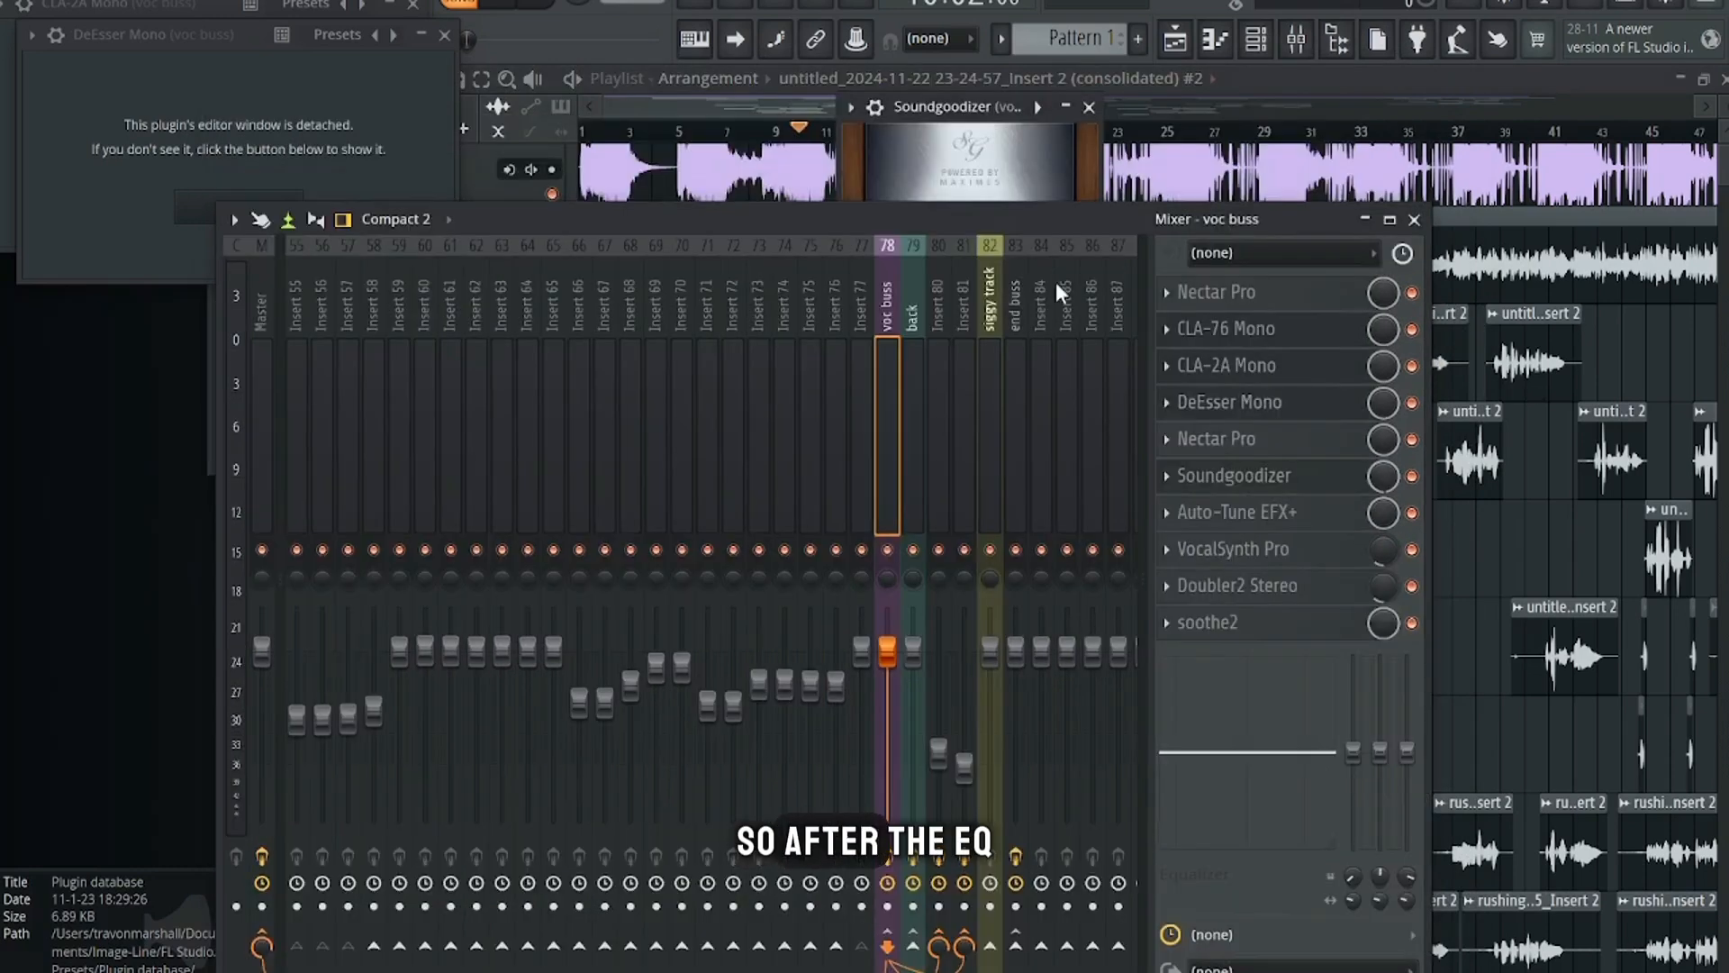
{"action": "left_click_drag", "start_coordinate": [948, 110], "coordinate": [936, 83]}
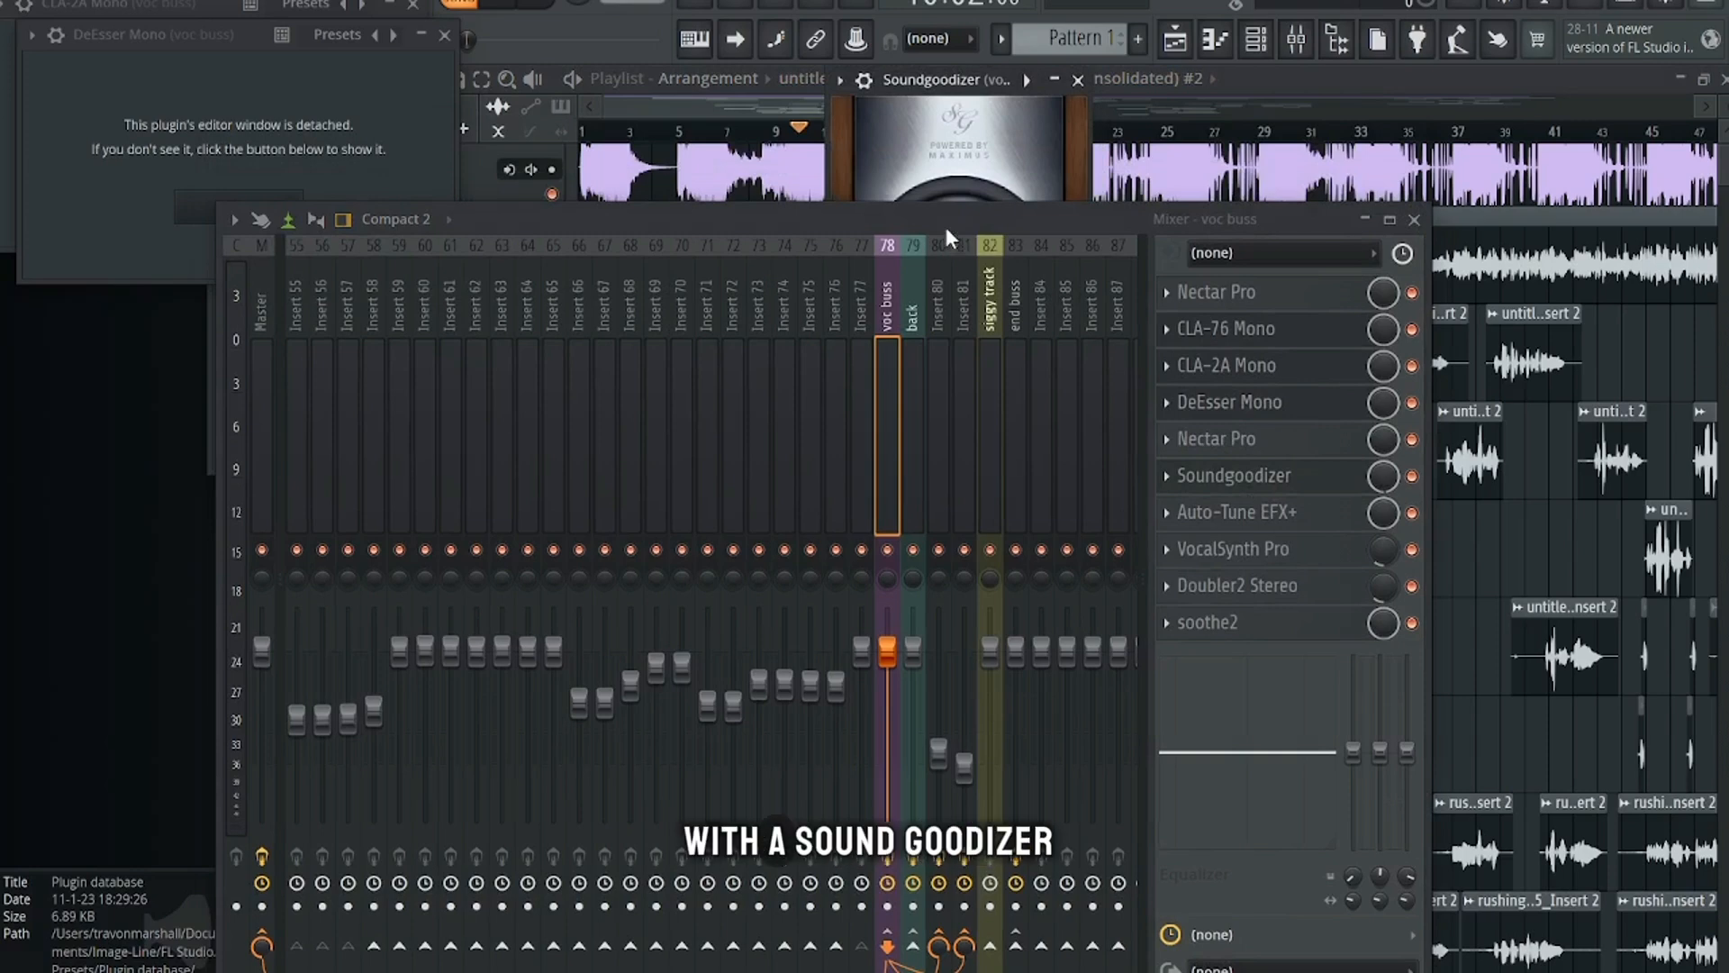
{"action": "left_click_drag", "start_coordinate": [944, 223], "coordinate": [955, 490]}
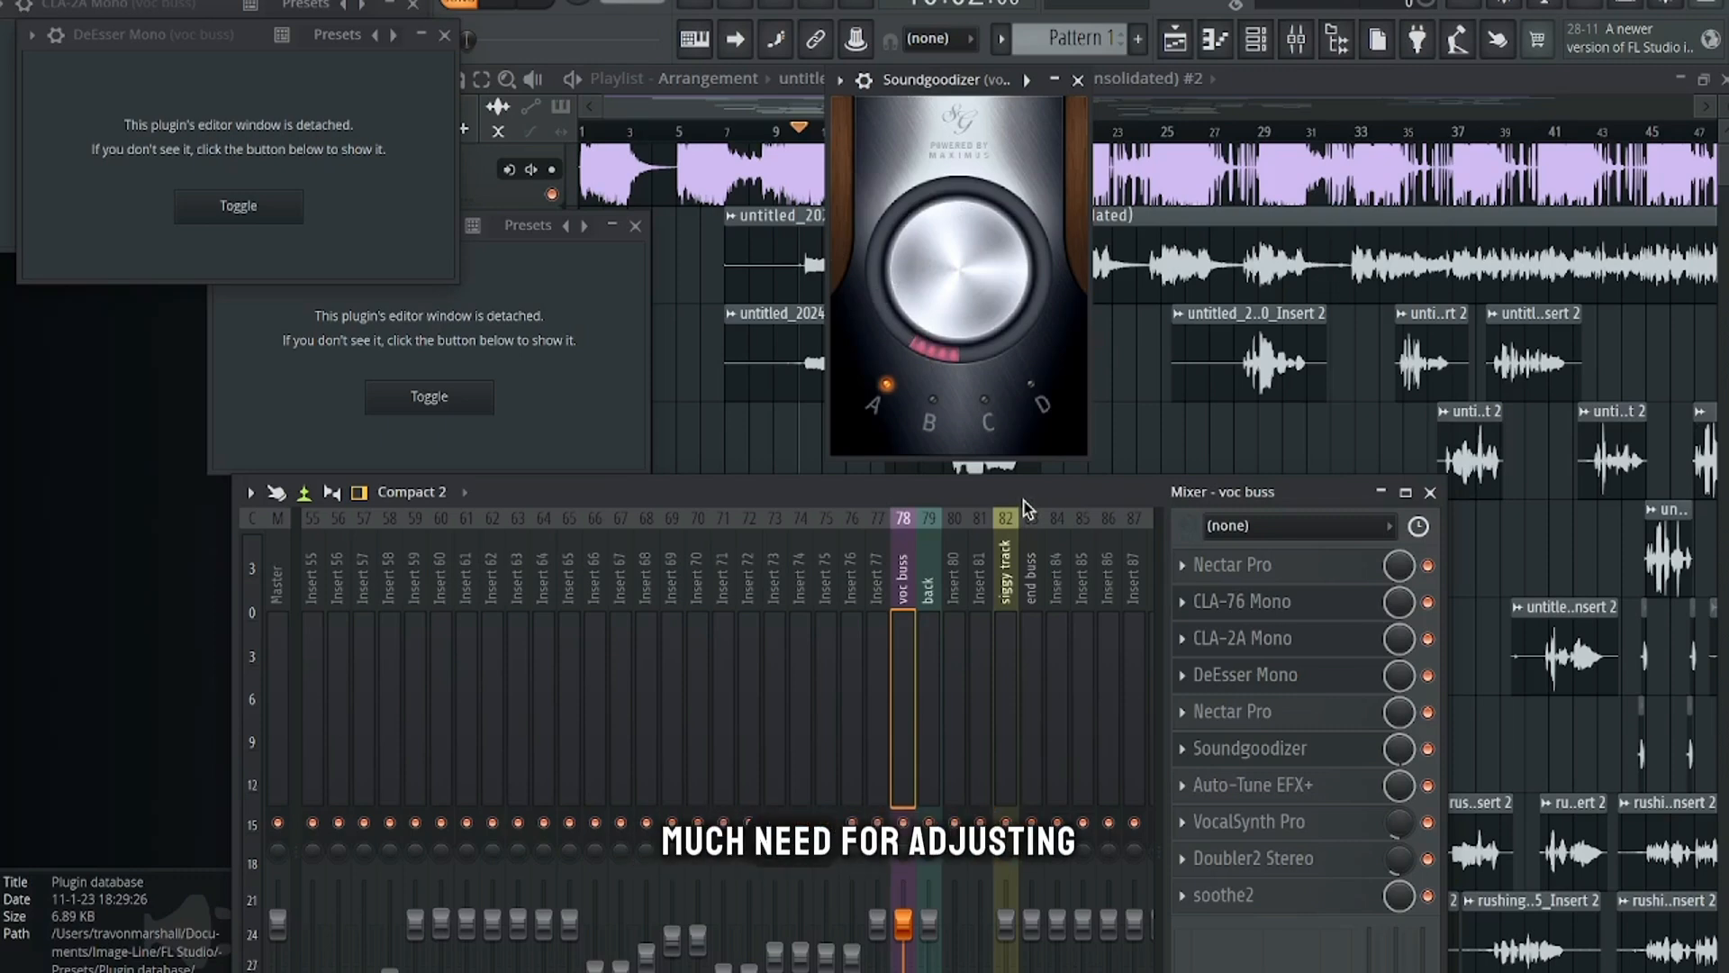
{"action": "left_click_drag", "start_coordinate": [1024, 499], "coordinate": [1015, 141]}
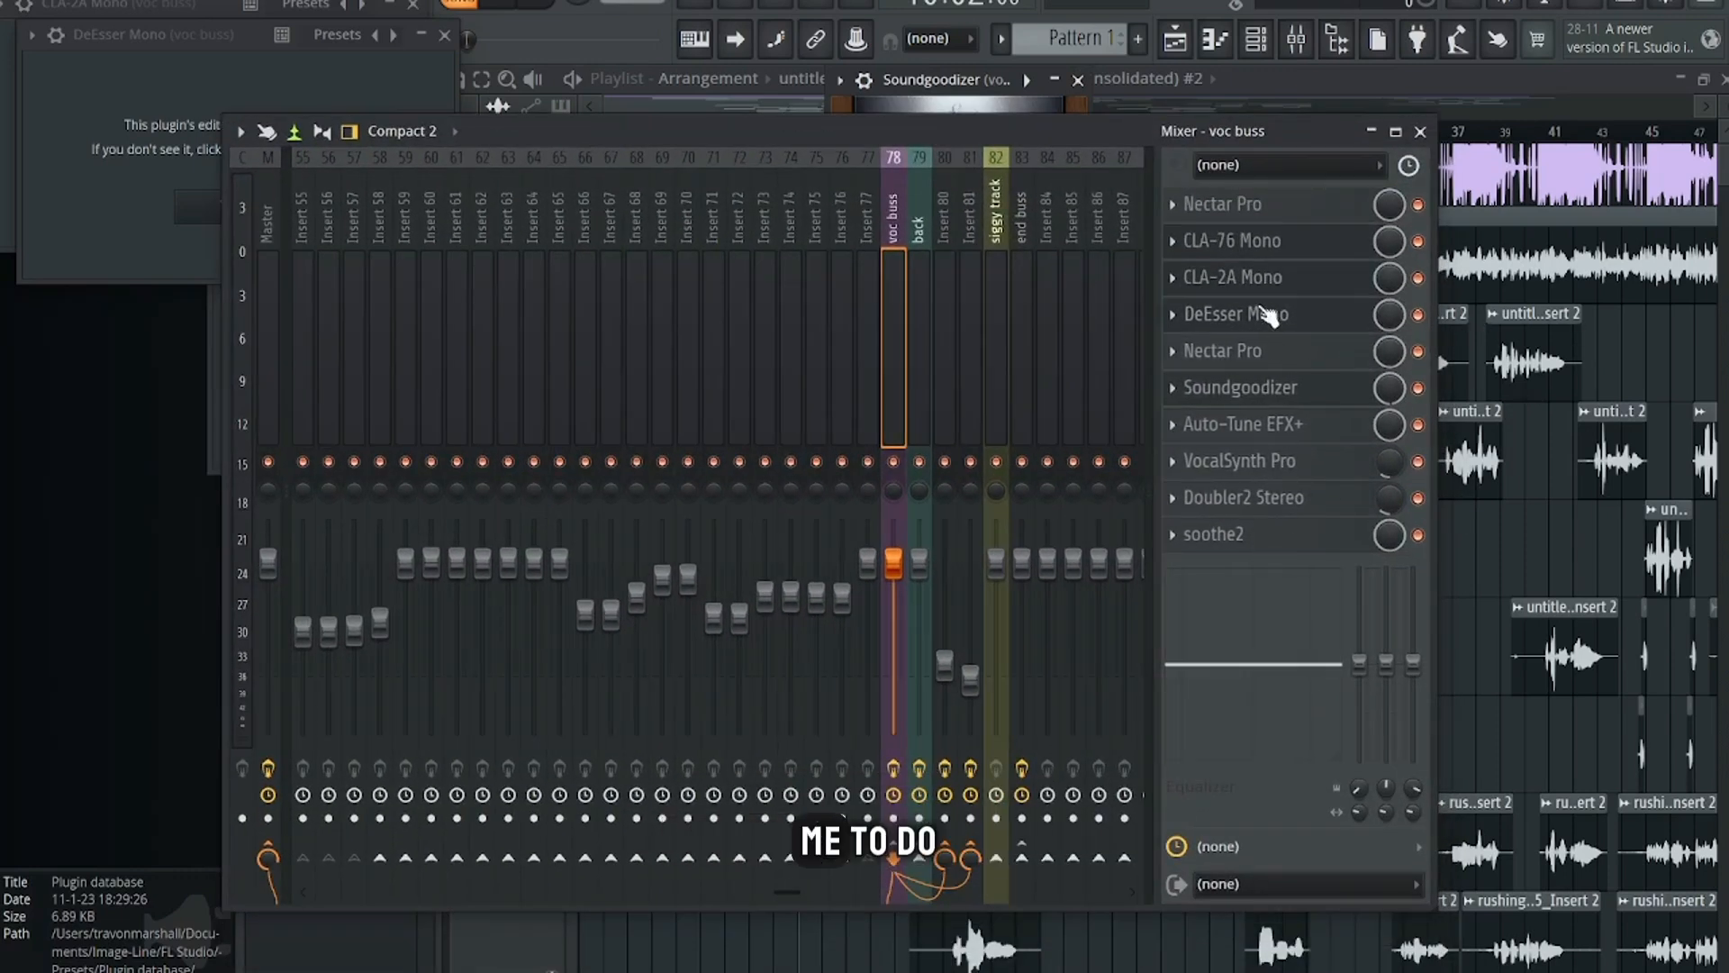
Step: Open soothe2 on the voc buss, hide its wrapper settings and view its preset list
{"action": "left_click", "coordinate": [1207, 534]}
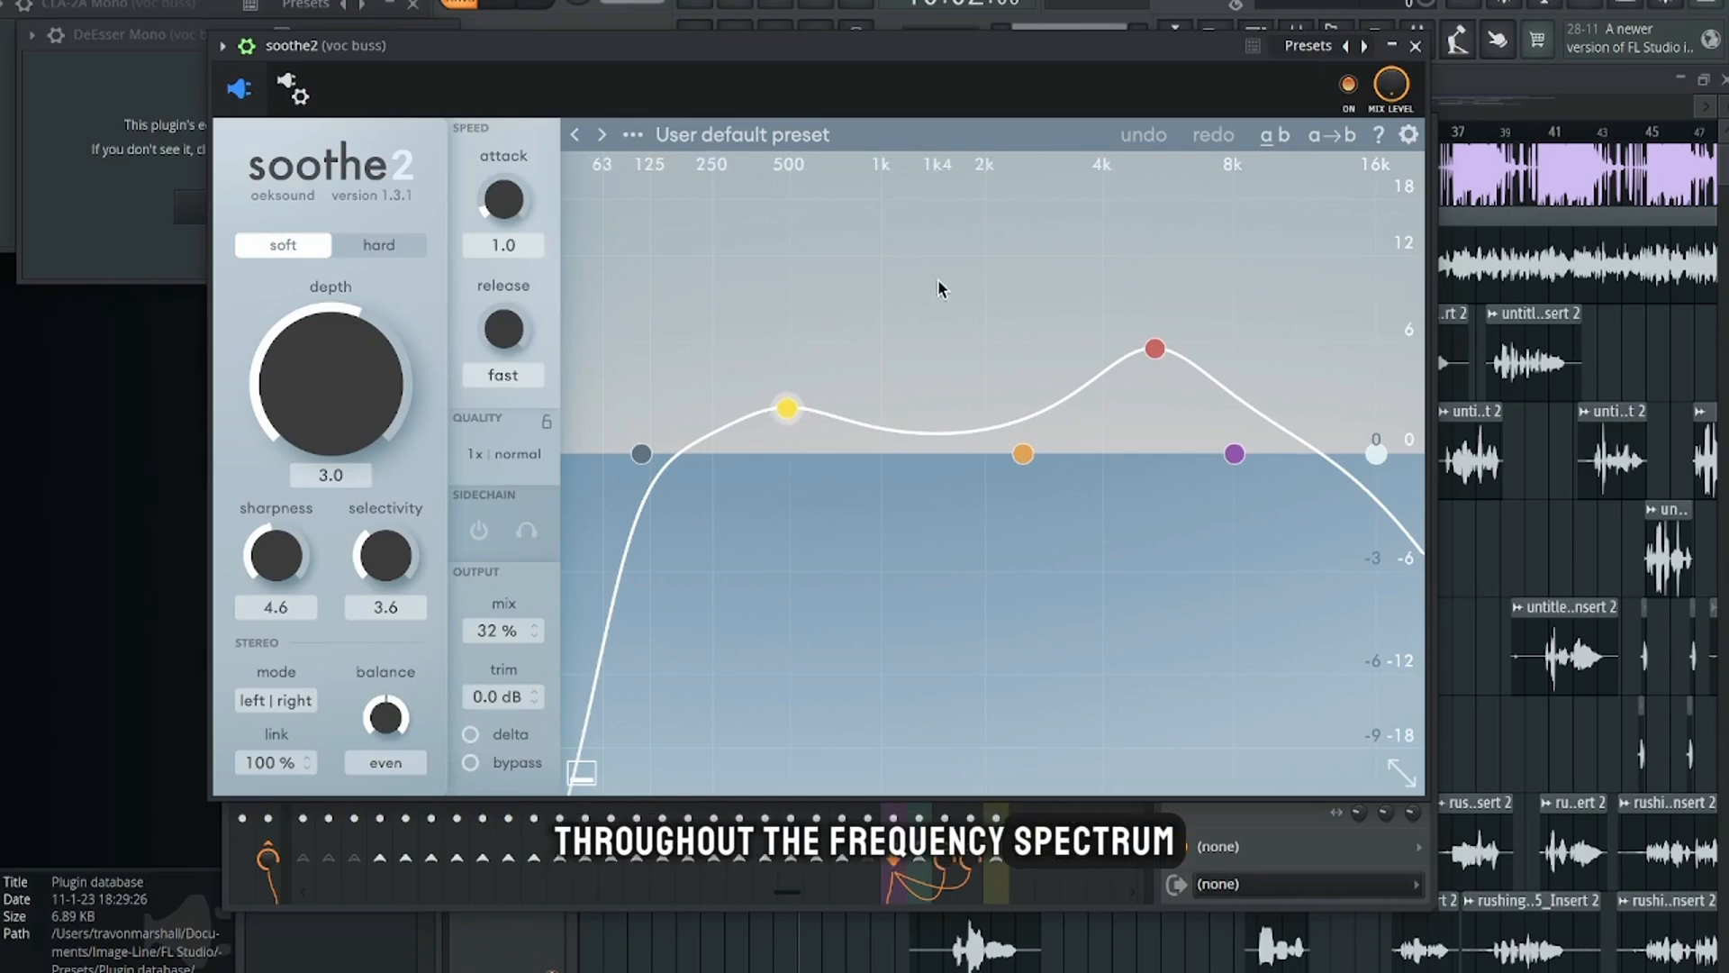
{"action": "left_click", "coordinate": [247, 46]}
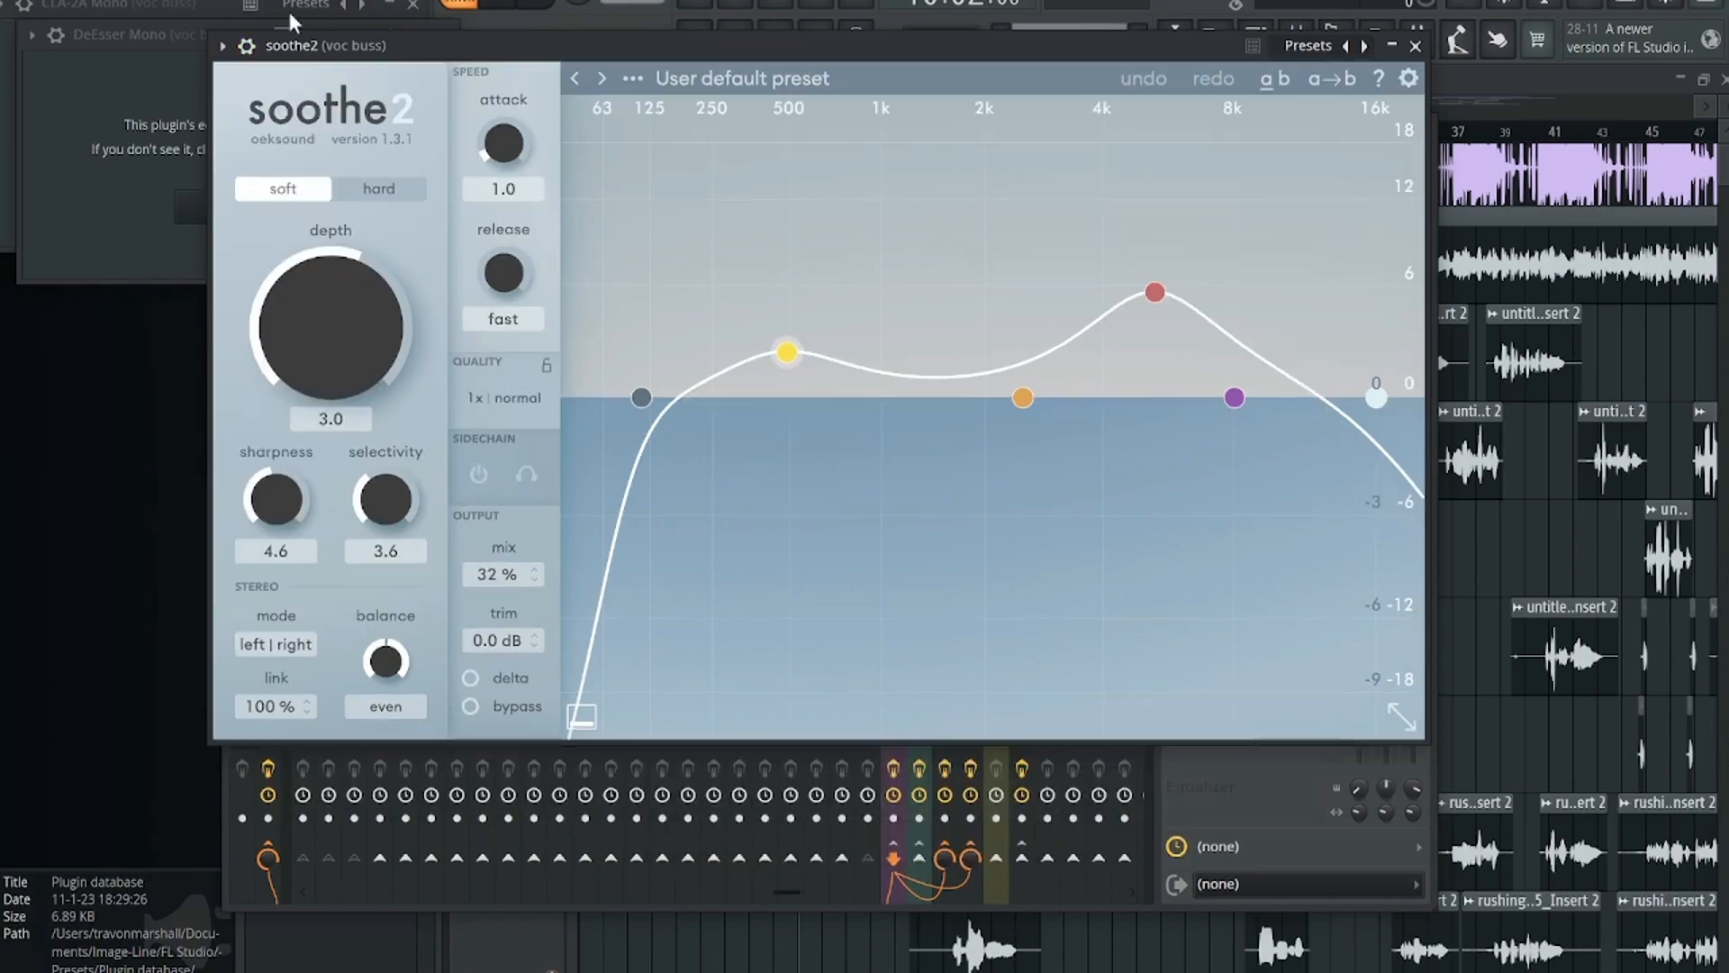
{"action": "left_click", "coordinate": [225, 47]}
{"action": "mouse_move", "coordinate": [312, 149]}
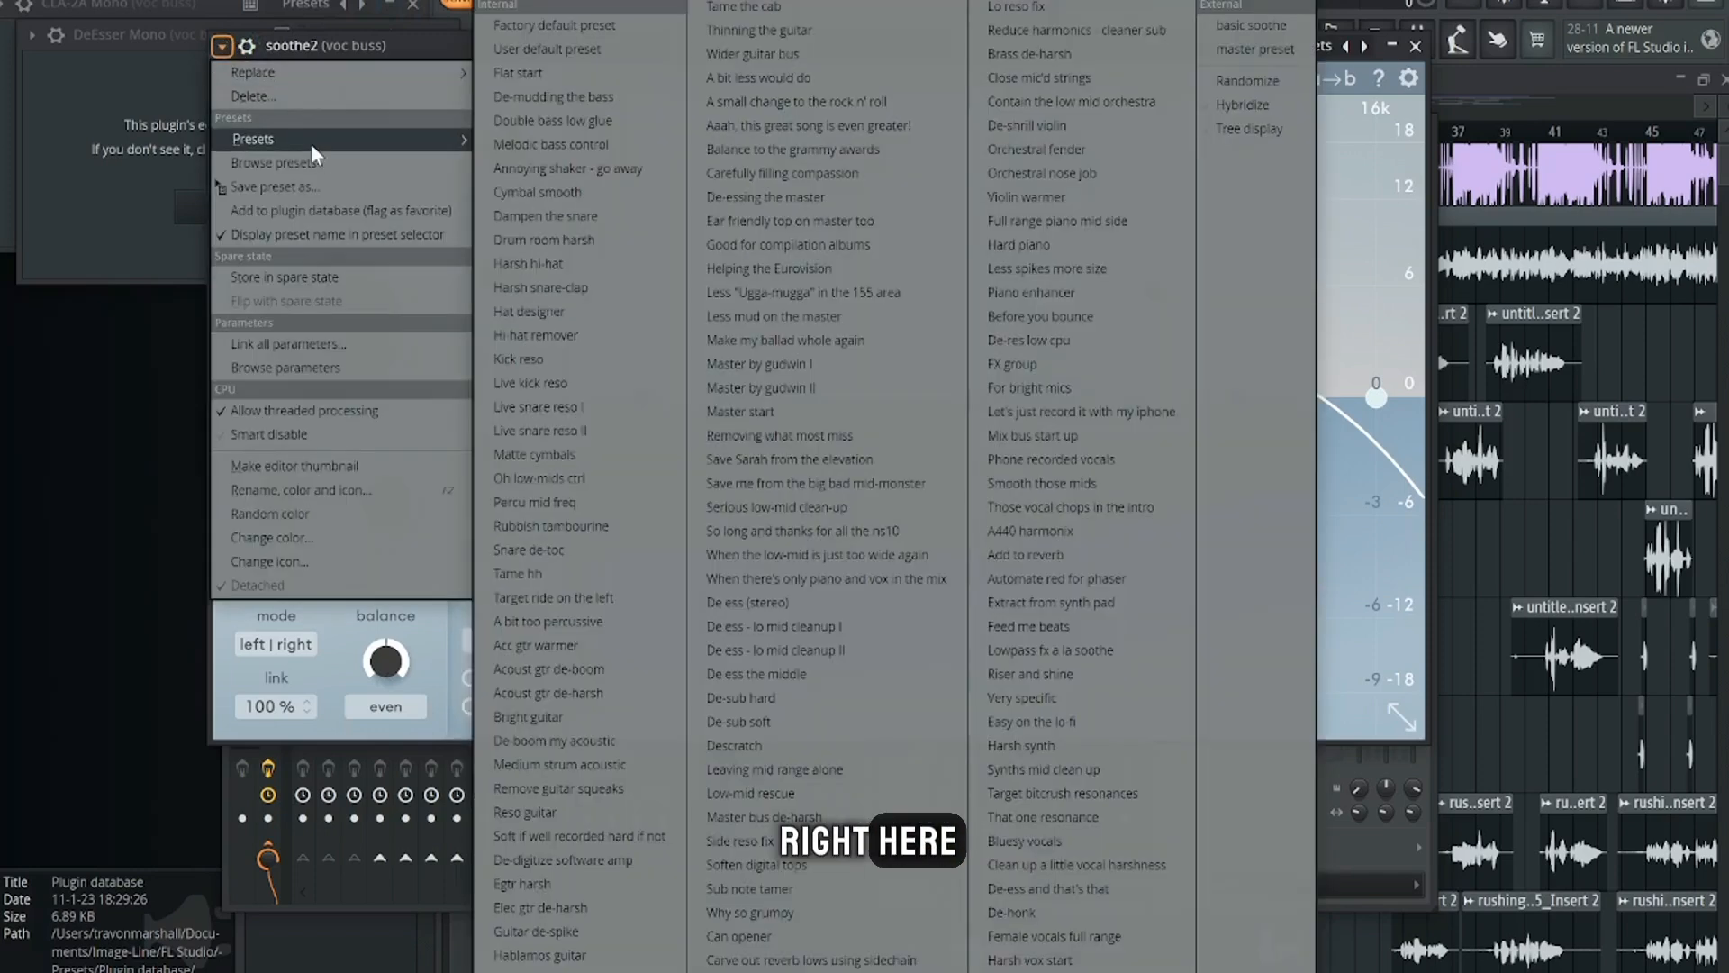
{"action": "left_click", "coordinate": [1255, 22]}
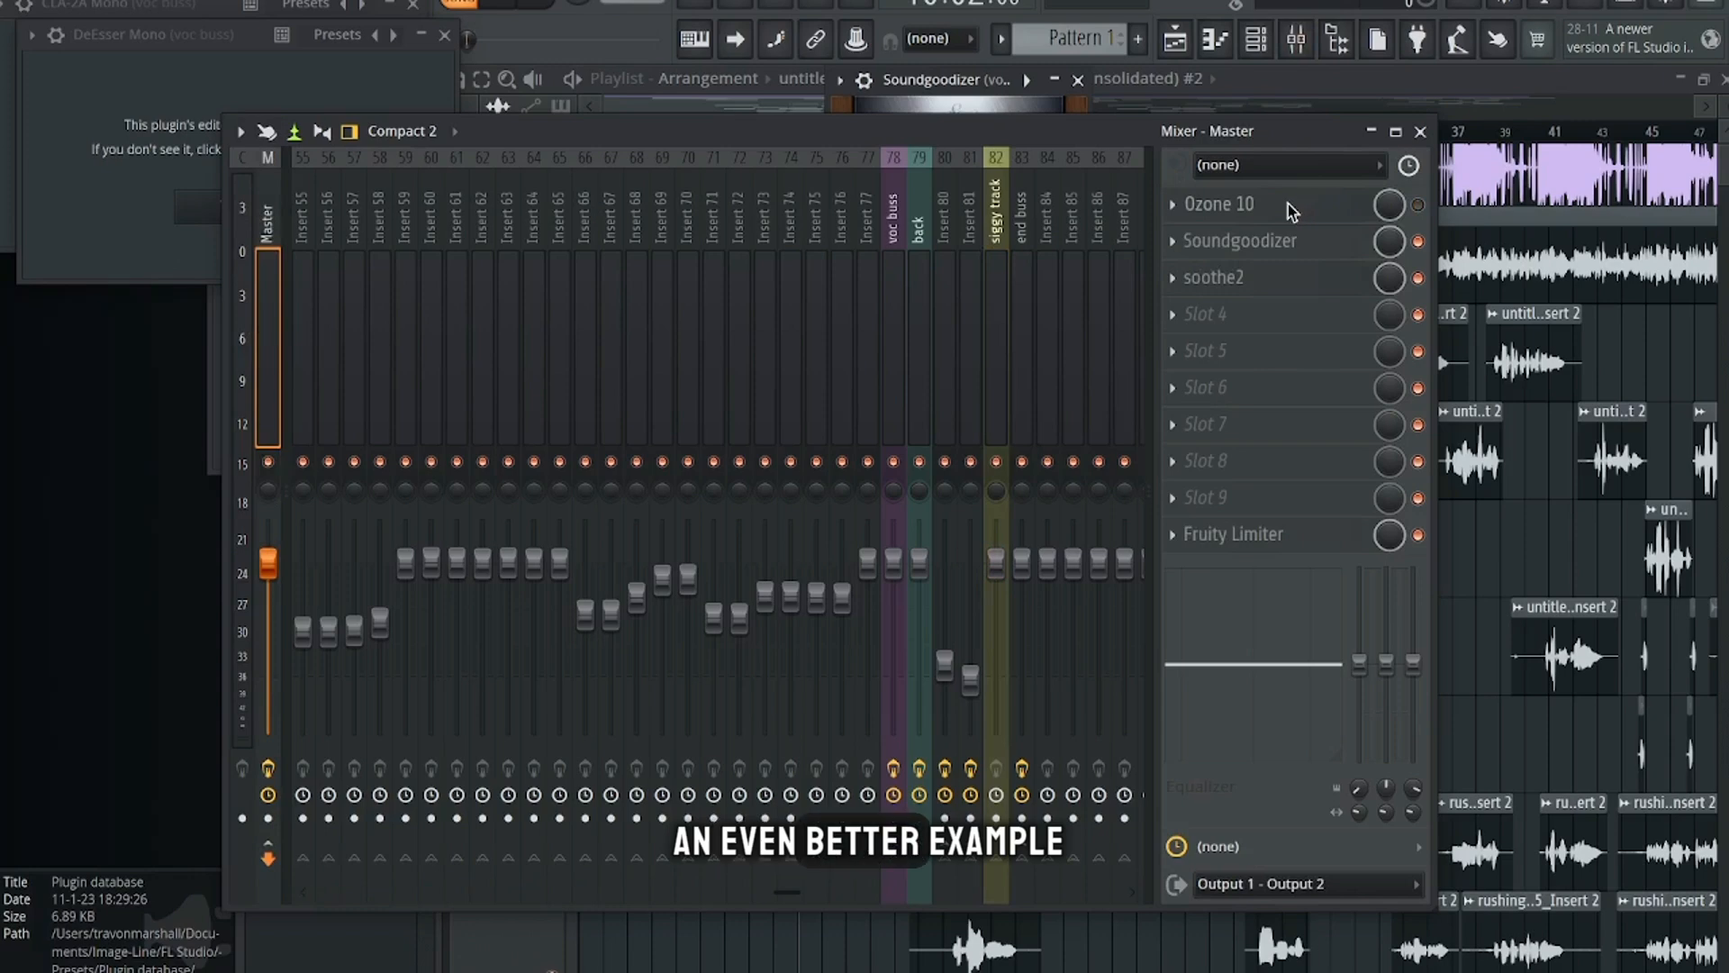
Step: Examine the Ozone 10 module chain on the Master track and display the Master's effect slots
{"action": "left_click", "coordinate": [1198, 206]}
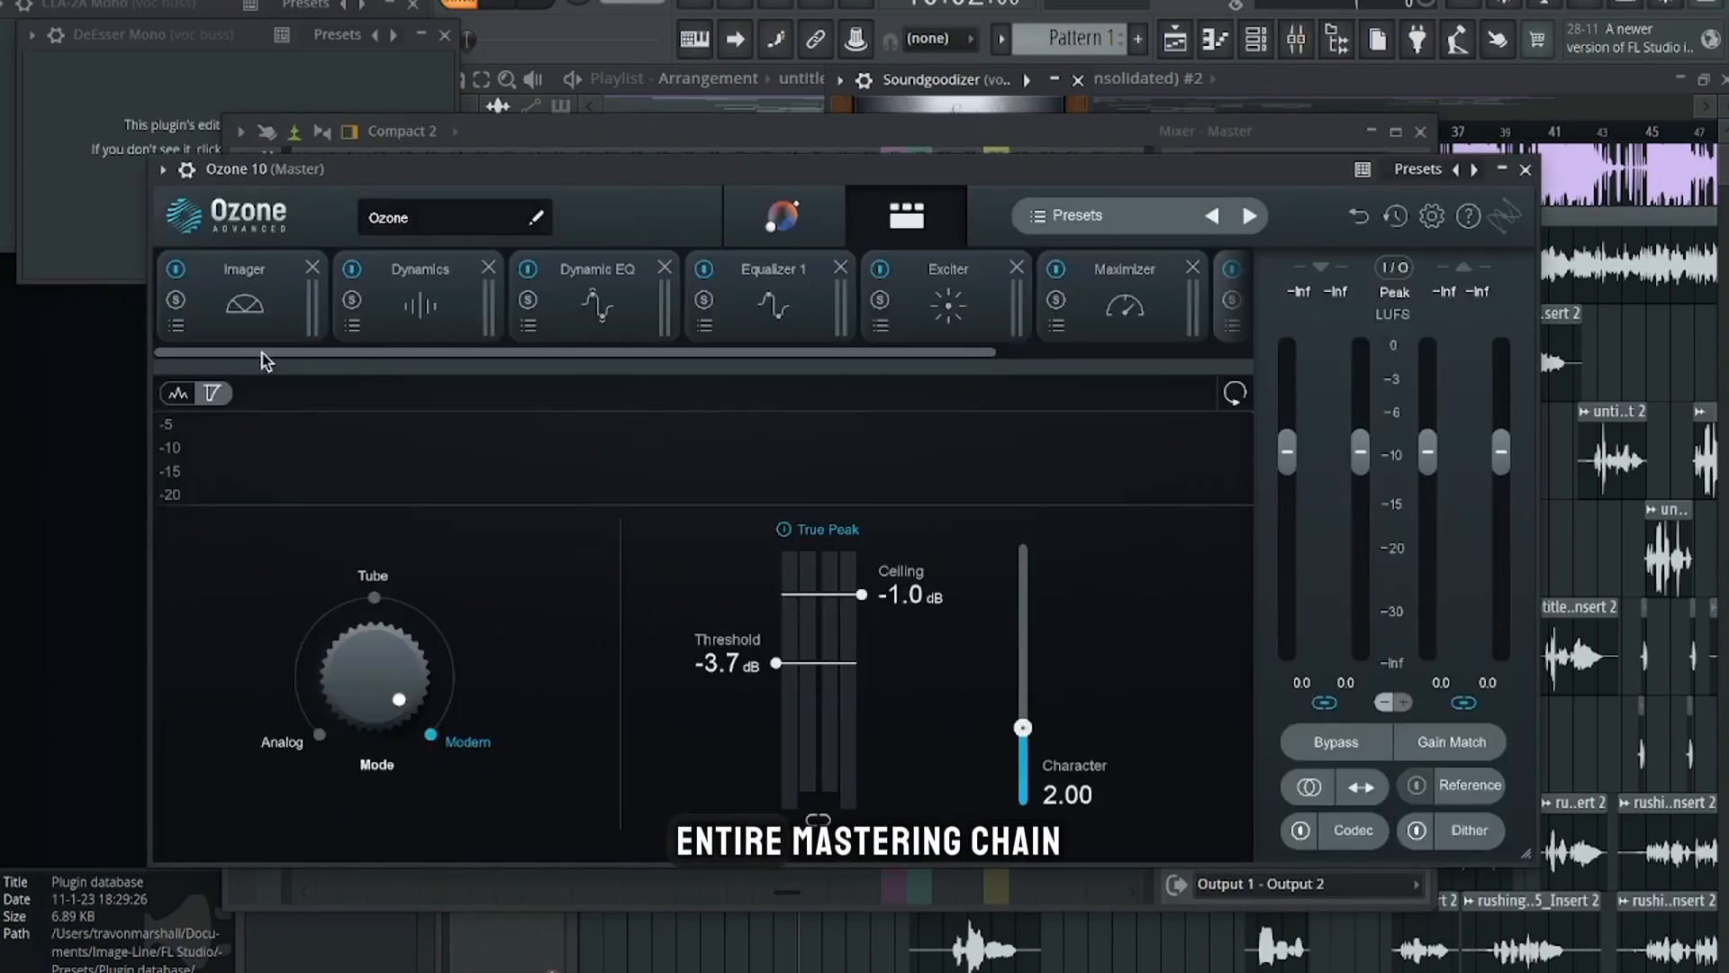
{"action": "left_click_drag", "start_coordinate": [262, 359], "coordinate": [552, 400]}
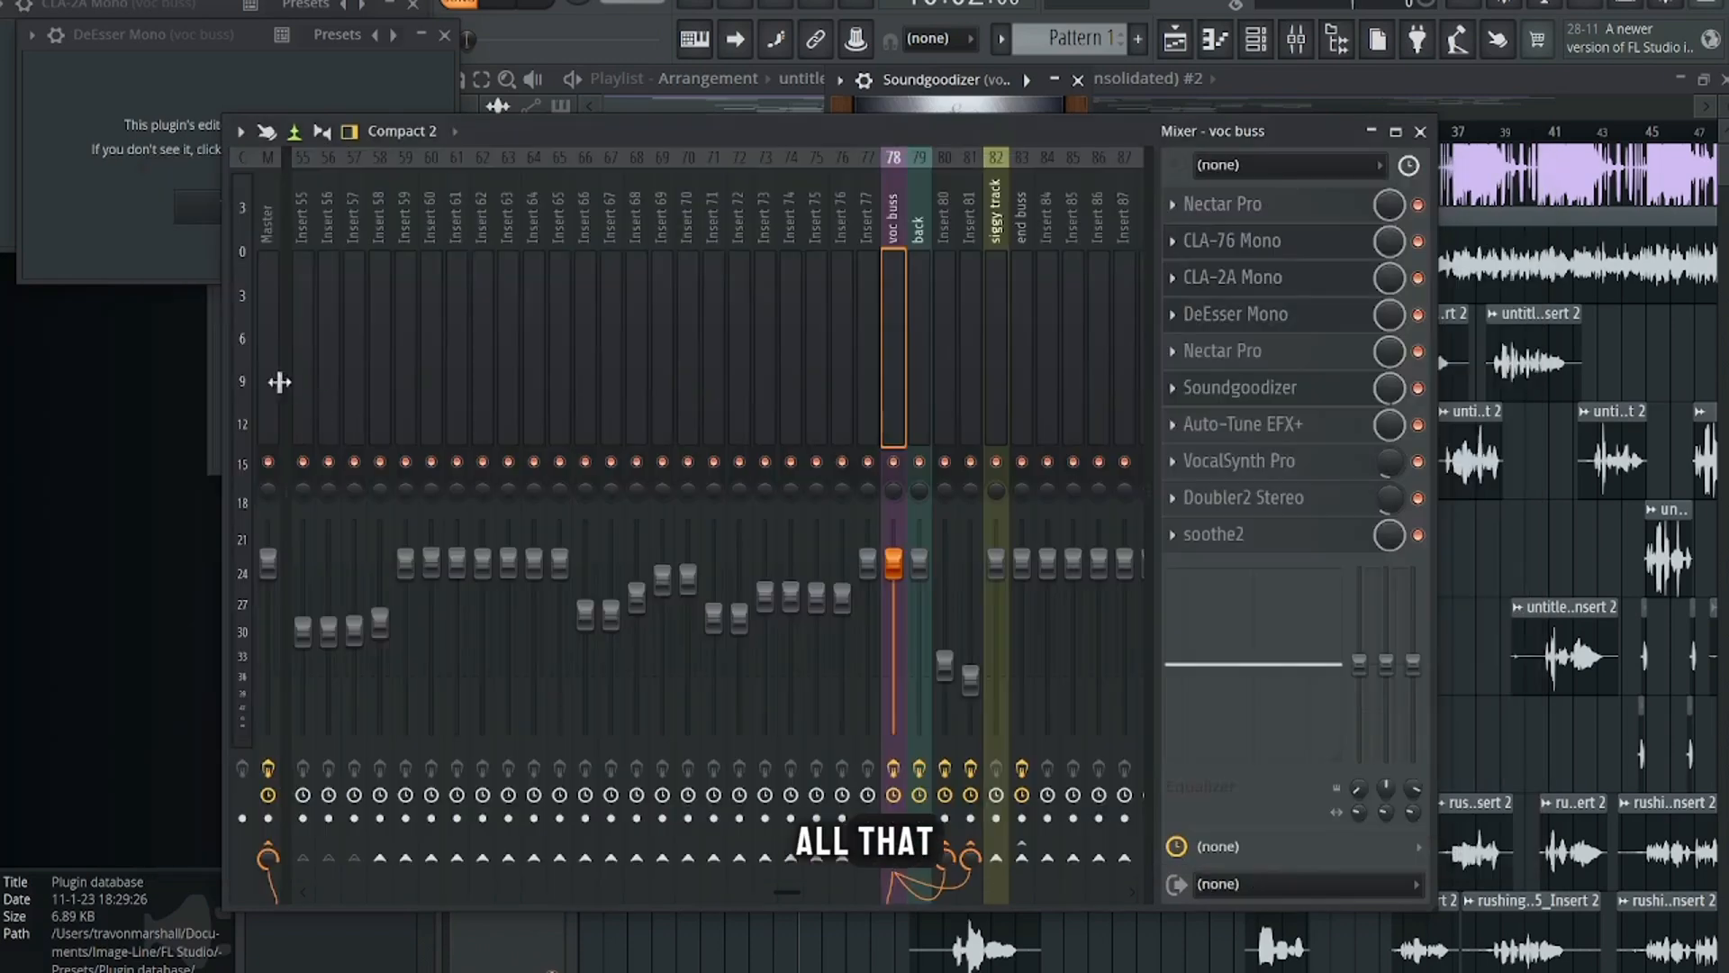
{"action": "left_click", "coordinate": [270, 379]}
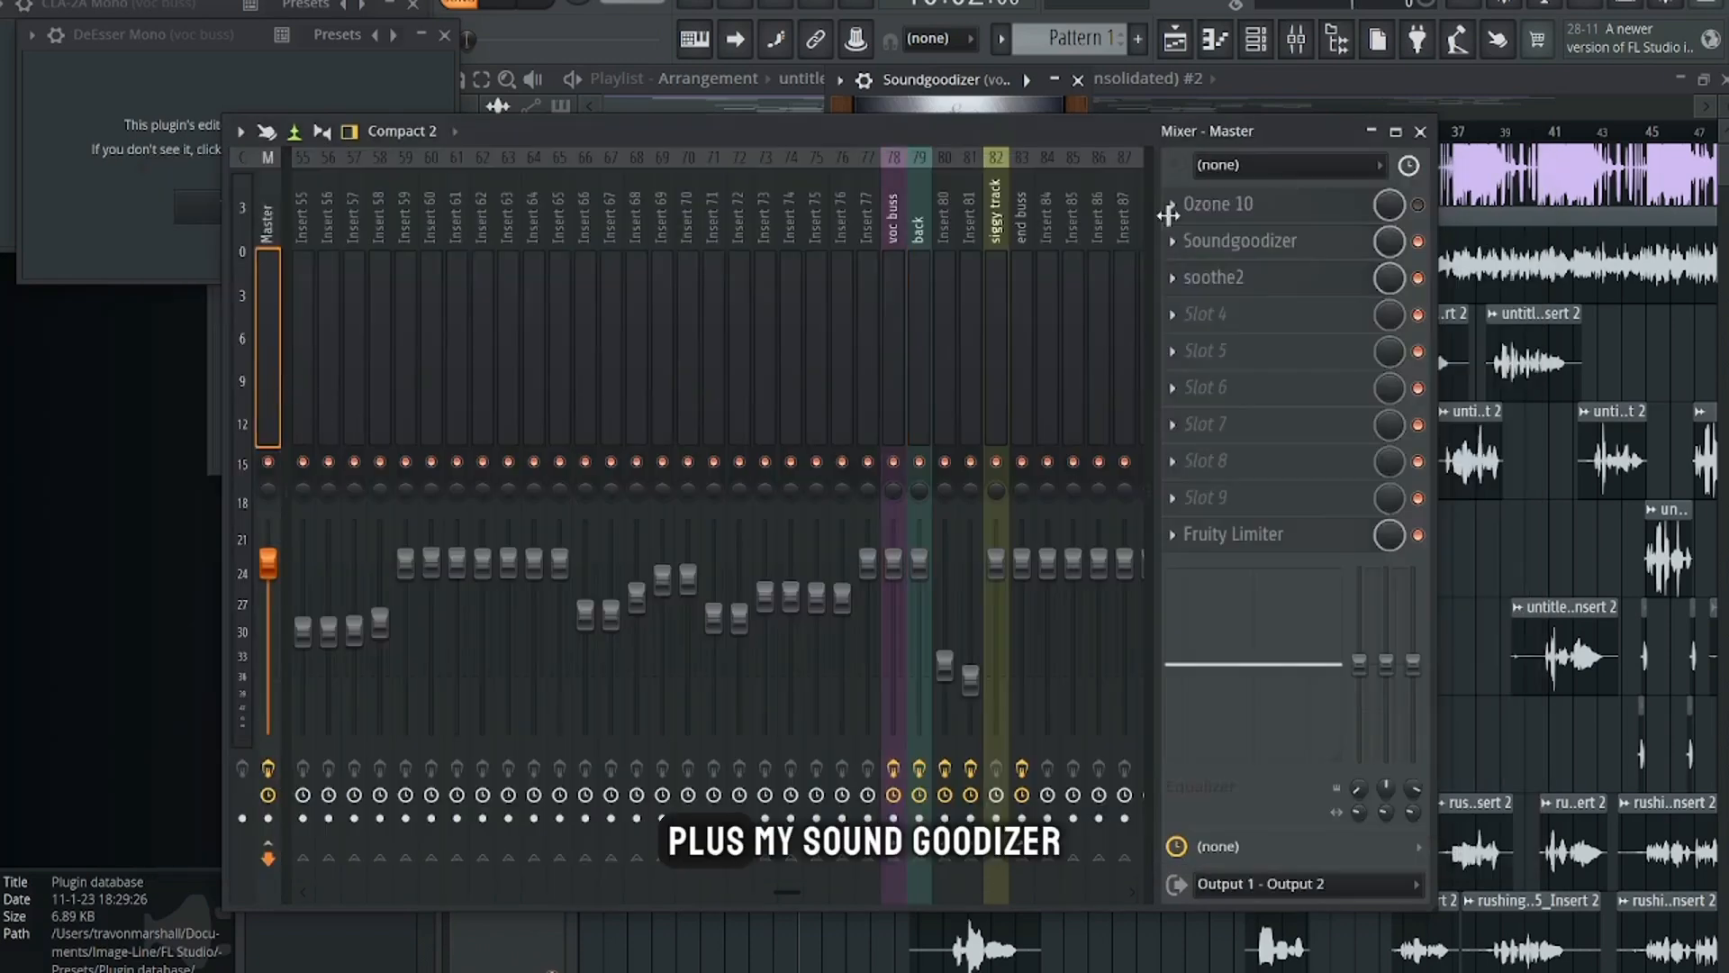
Step: Look through the Ozone 10 module chain on the Master from Imager to Vintage Limiter, and close the plugin
{"action": "left_click", "coordinate": [1225, 276]}
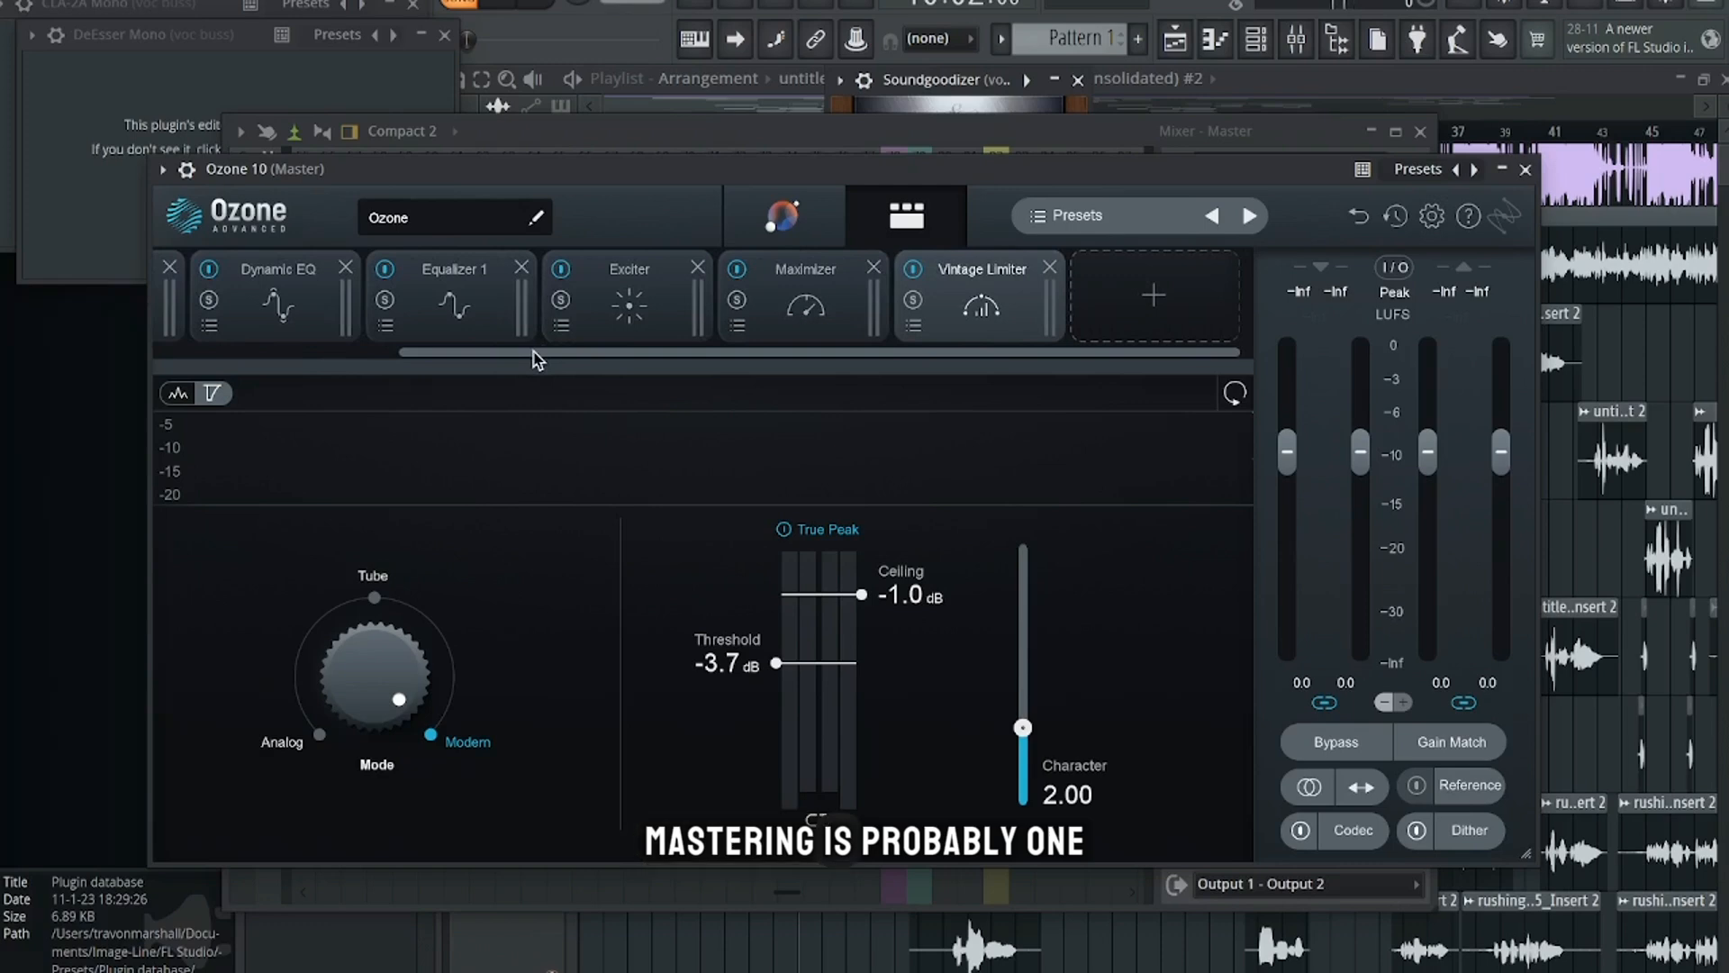
{"action": "left_click_drag", "start_coordinate": [537, 353], "coordinate": [229, 321]}
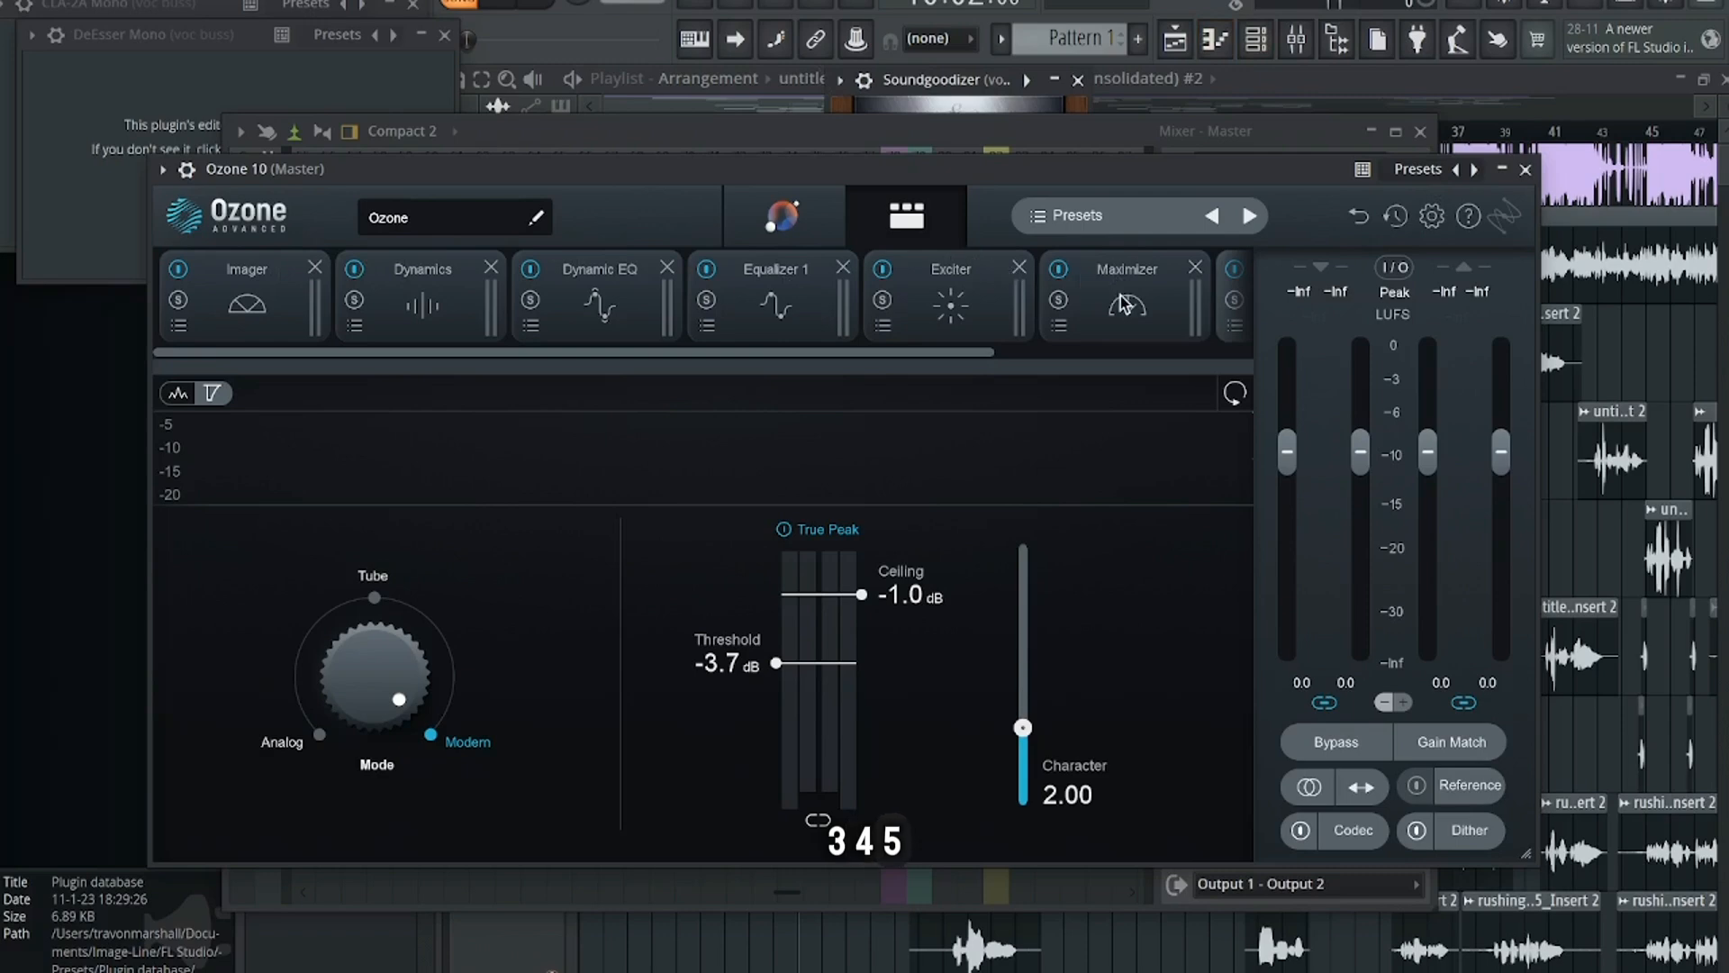
{"action": "left_click_drag", "start_coordinate": [937, 354], "coordinate": [1118, 293]}
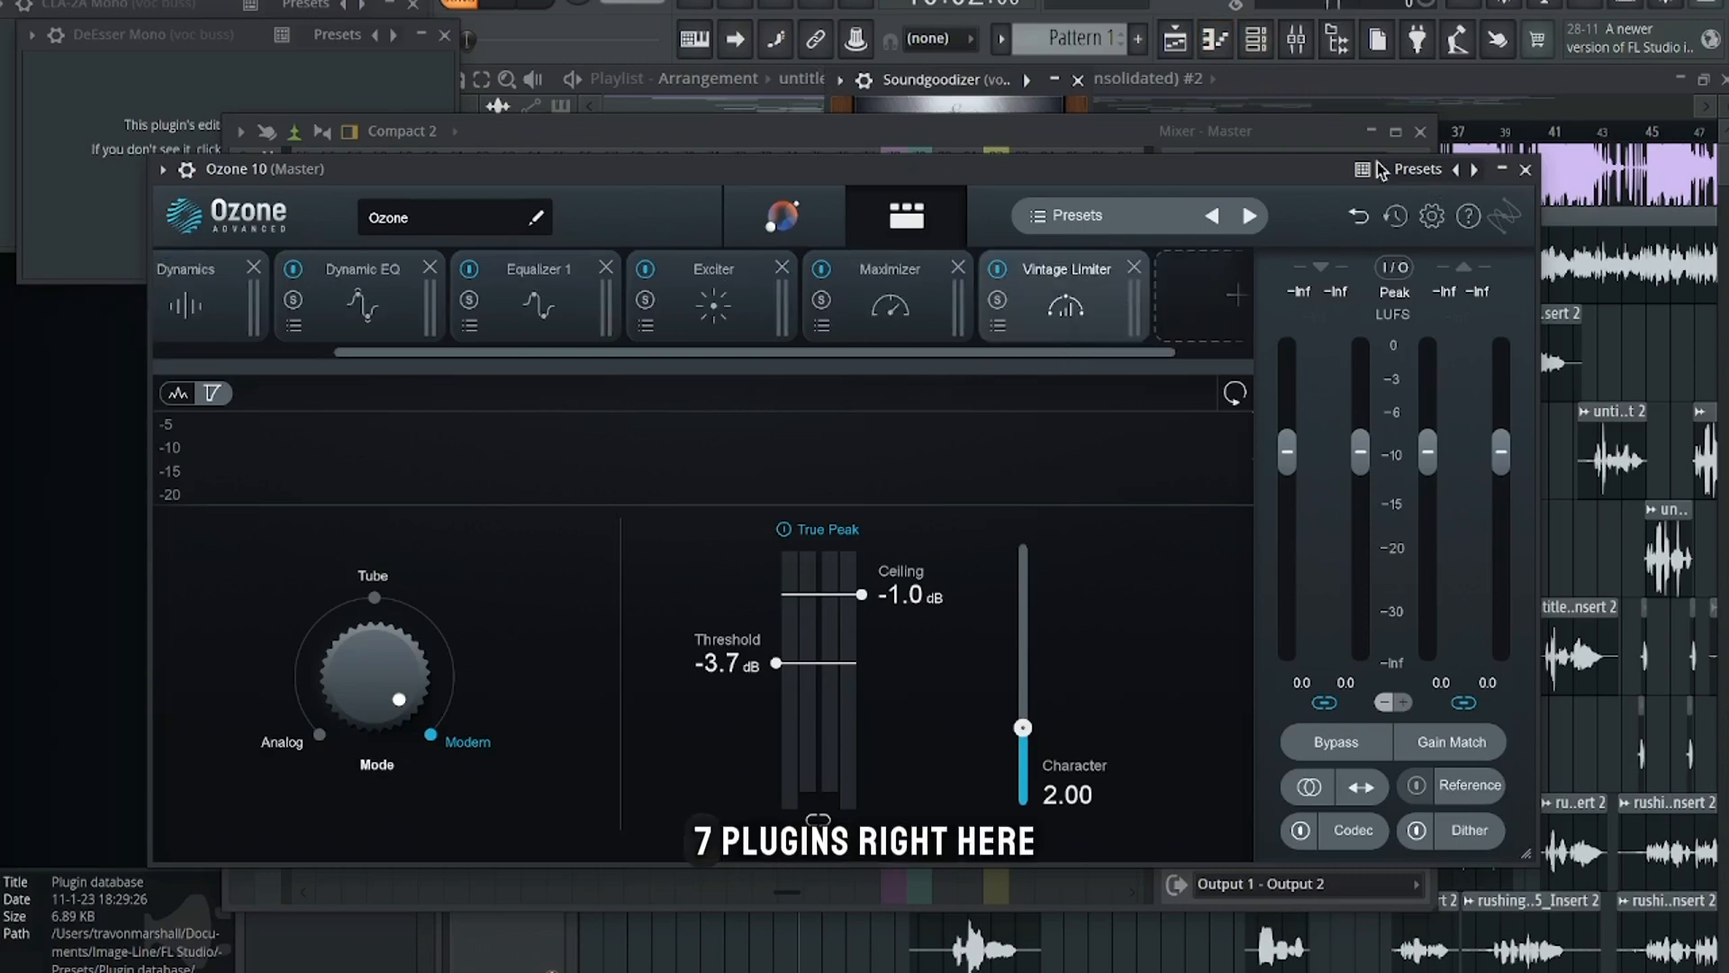
{"action": "left_click", "coordinate": [1525, 170]}
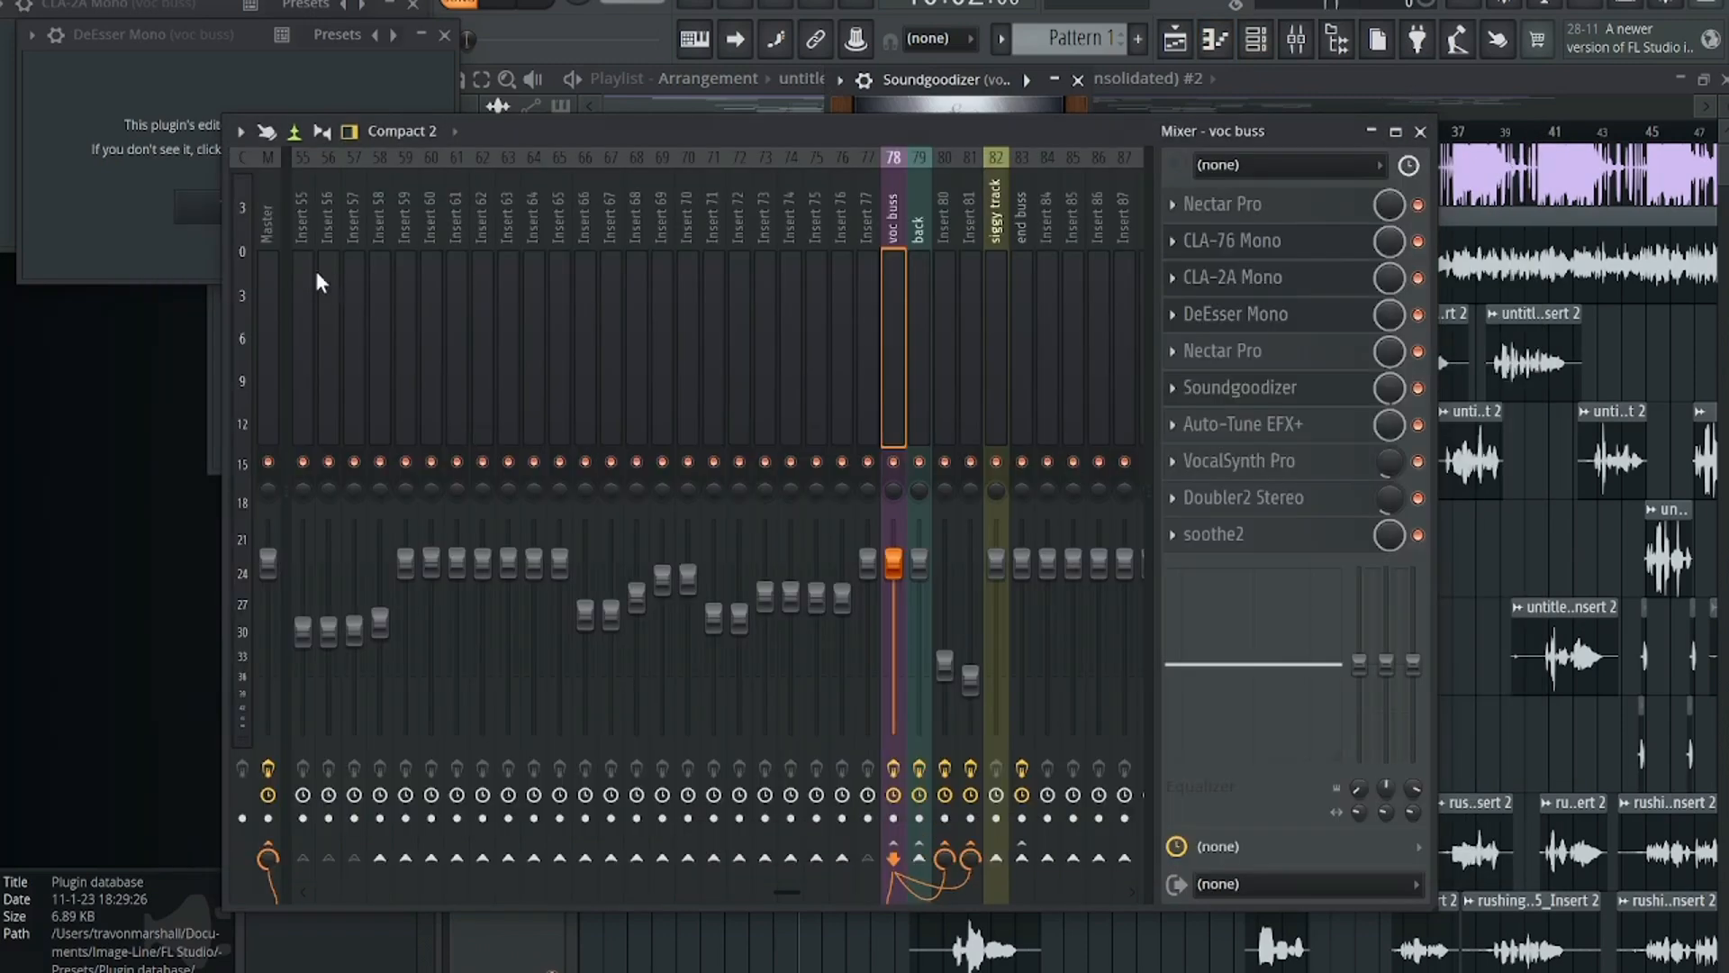
Step: Reopen Ozone 10 from the Master track's effect slots and display its Imager module settings
{"action": "left_click", "coordinate": [273, 271]}
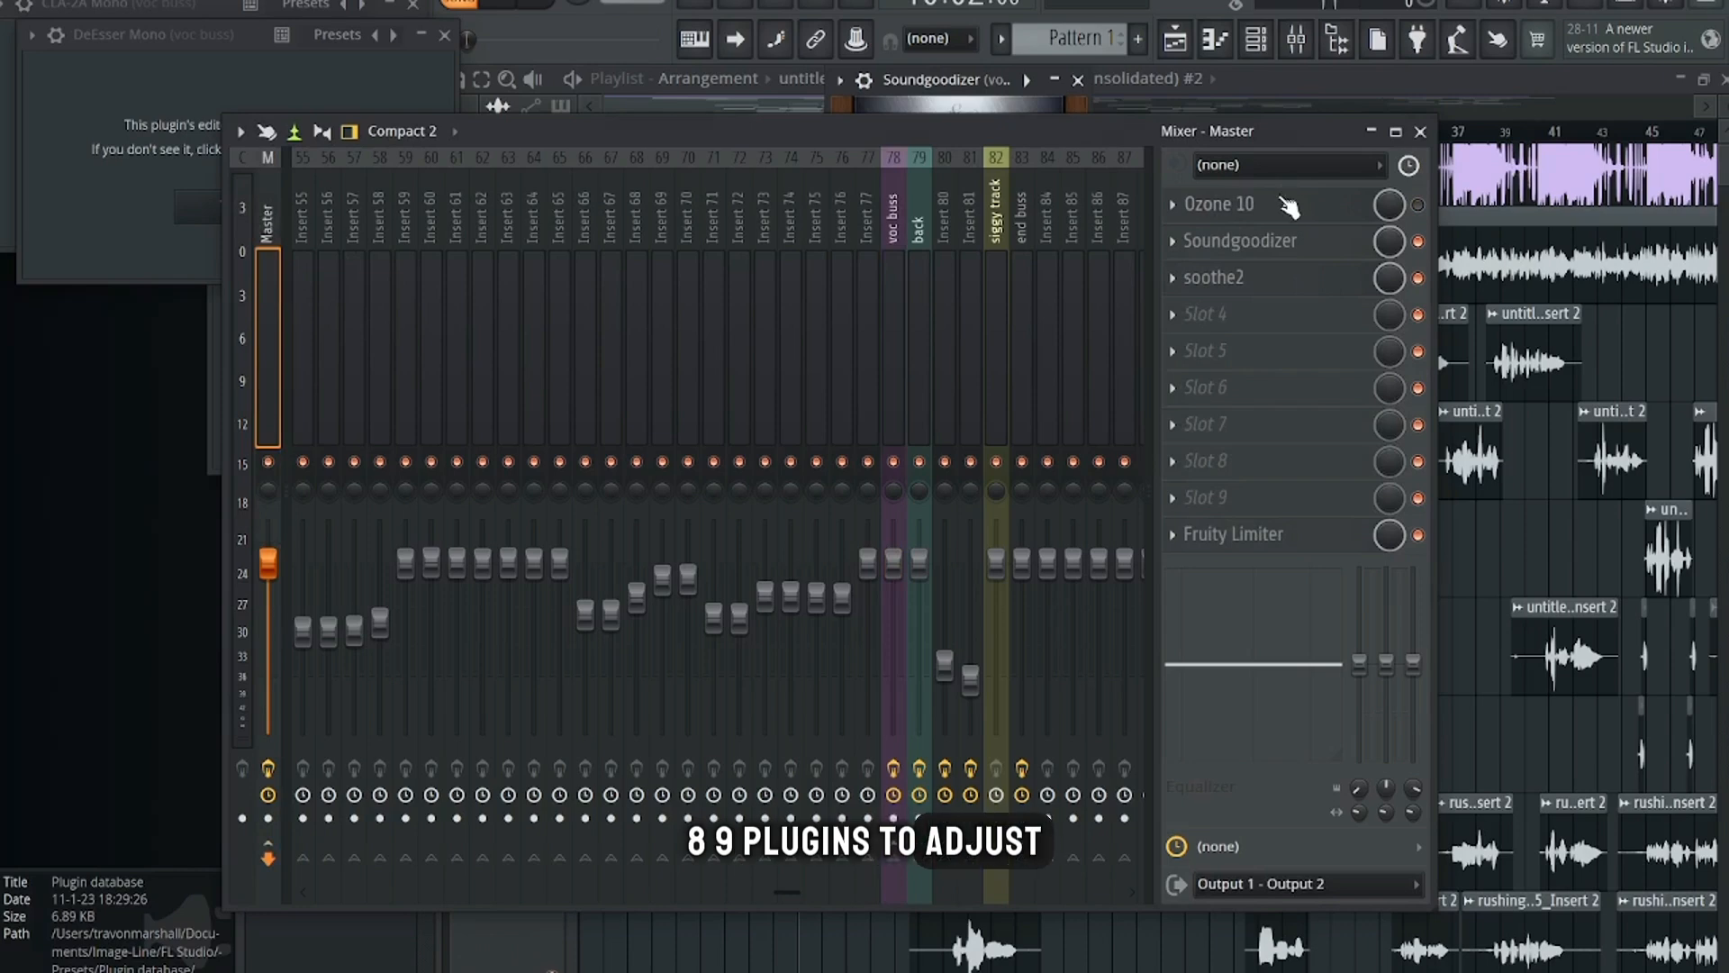
{"action": "left_click", "coordinate": [1290, 208]}
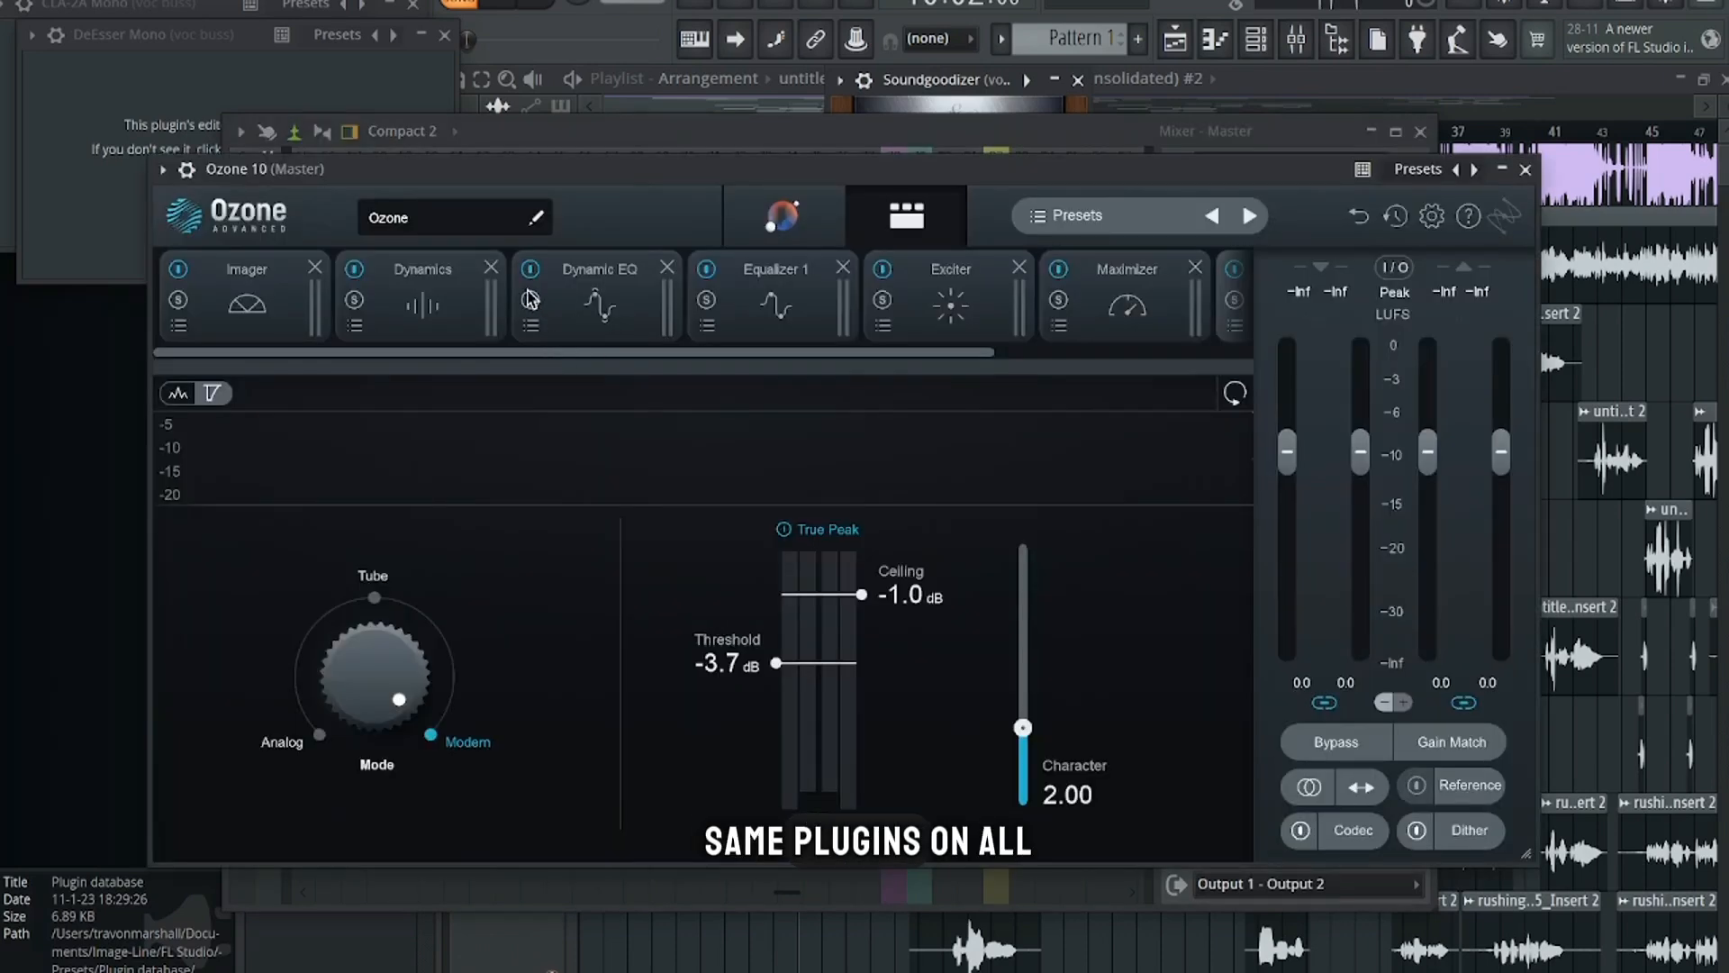
{"action": "left_click", "coordinate": [223, 318]}
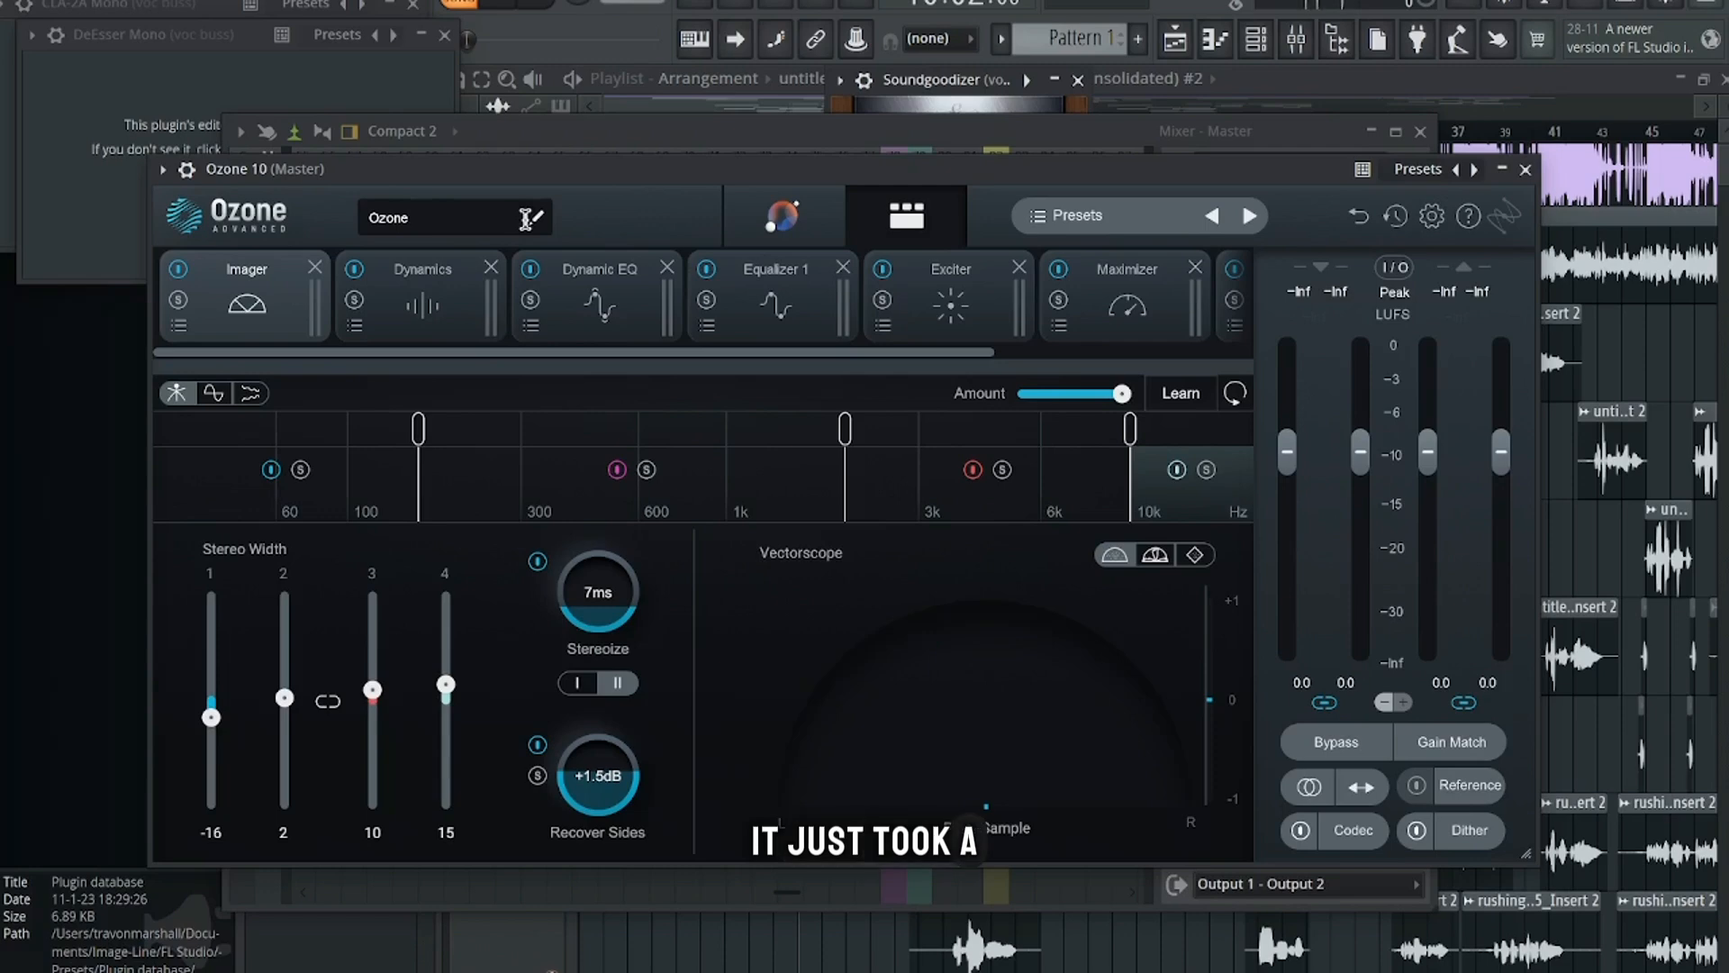
Step: View the saved wrapper presets for Ozone 10, including the master preset, without loading one
{"action": "left_click", "coordinate": [161, 170]}
{"action": "mouse_move", "coordinate": [204, 267]}
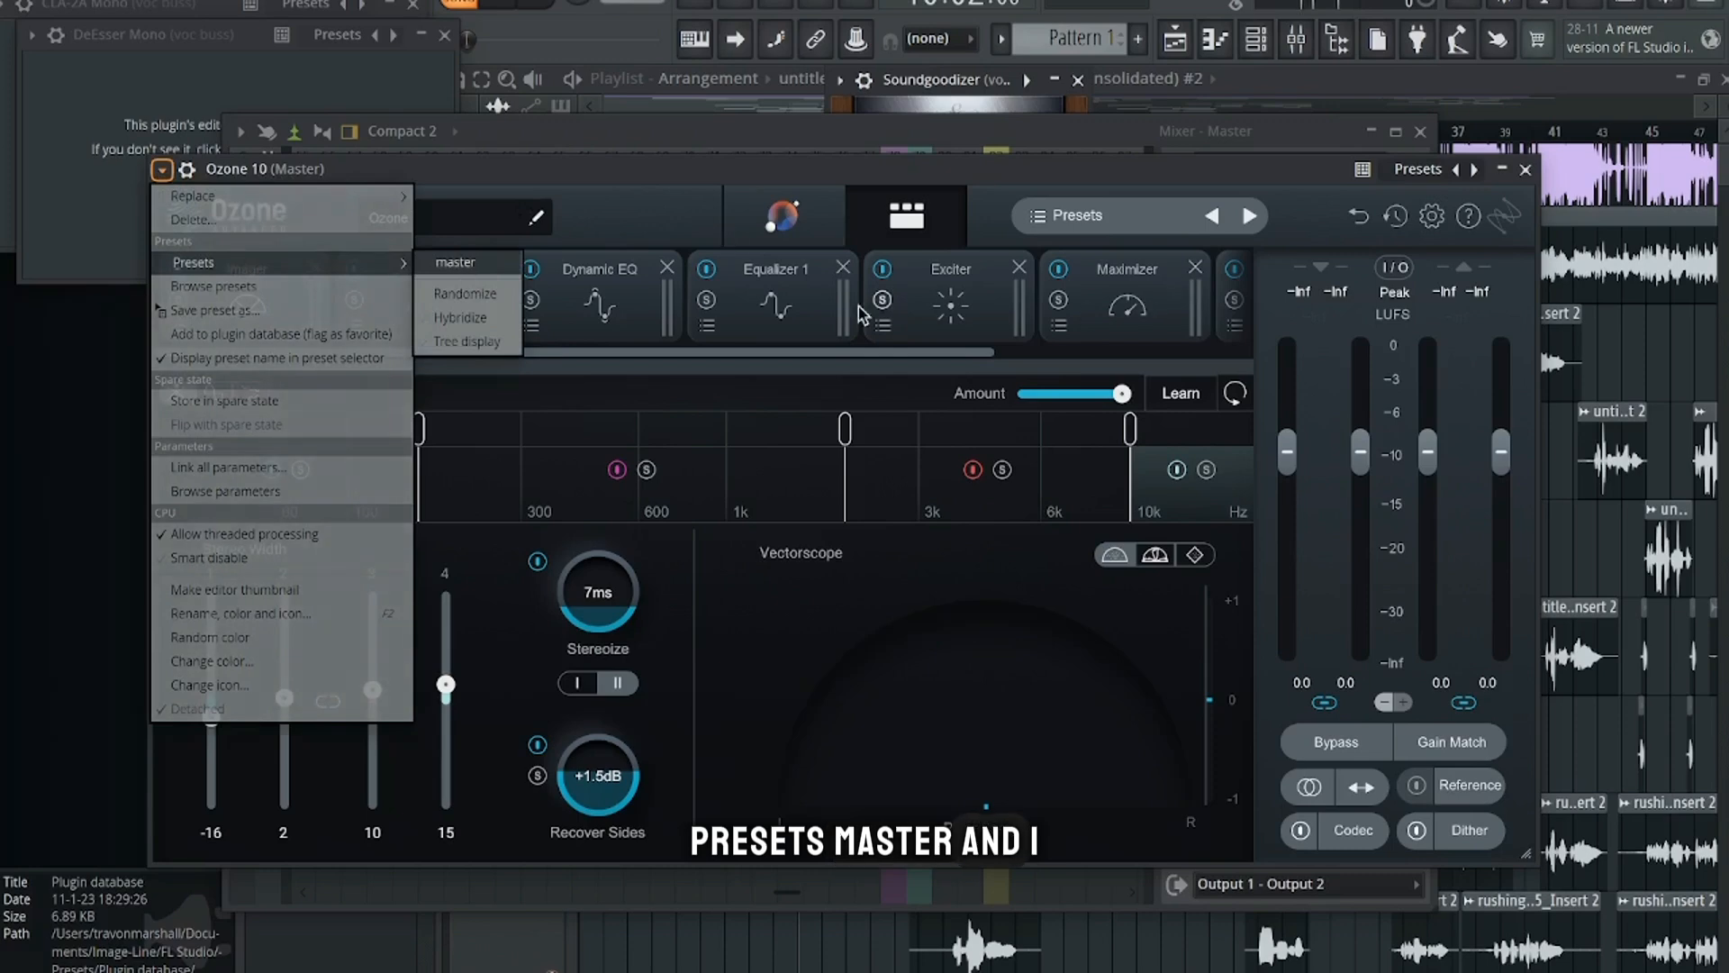
{"action": "left_click", "coordinate": [751, 355]}
Step: Review the full row of Ozone 10 modules once more and close the plugin window to return to the mixer
{"action": "left_click_drag", "start_coordinate": [881, 353], "coordinate": [1116, 352]}
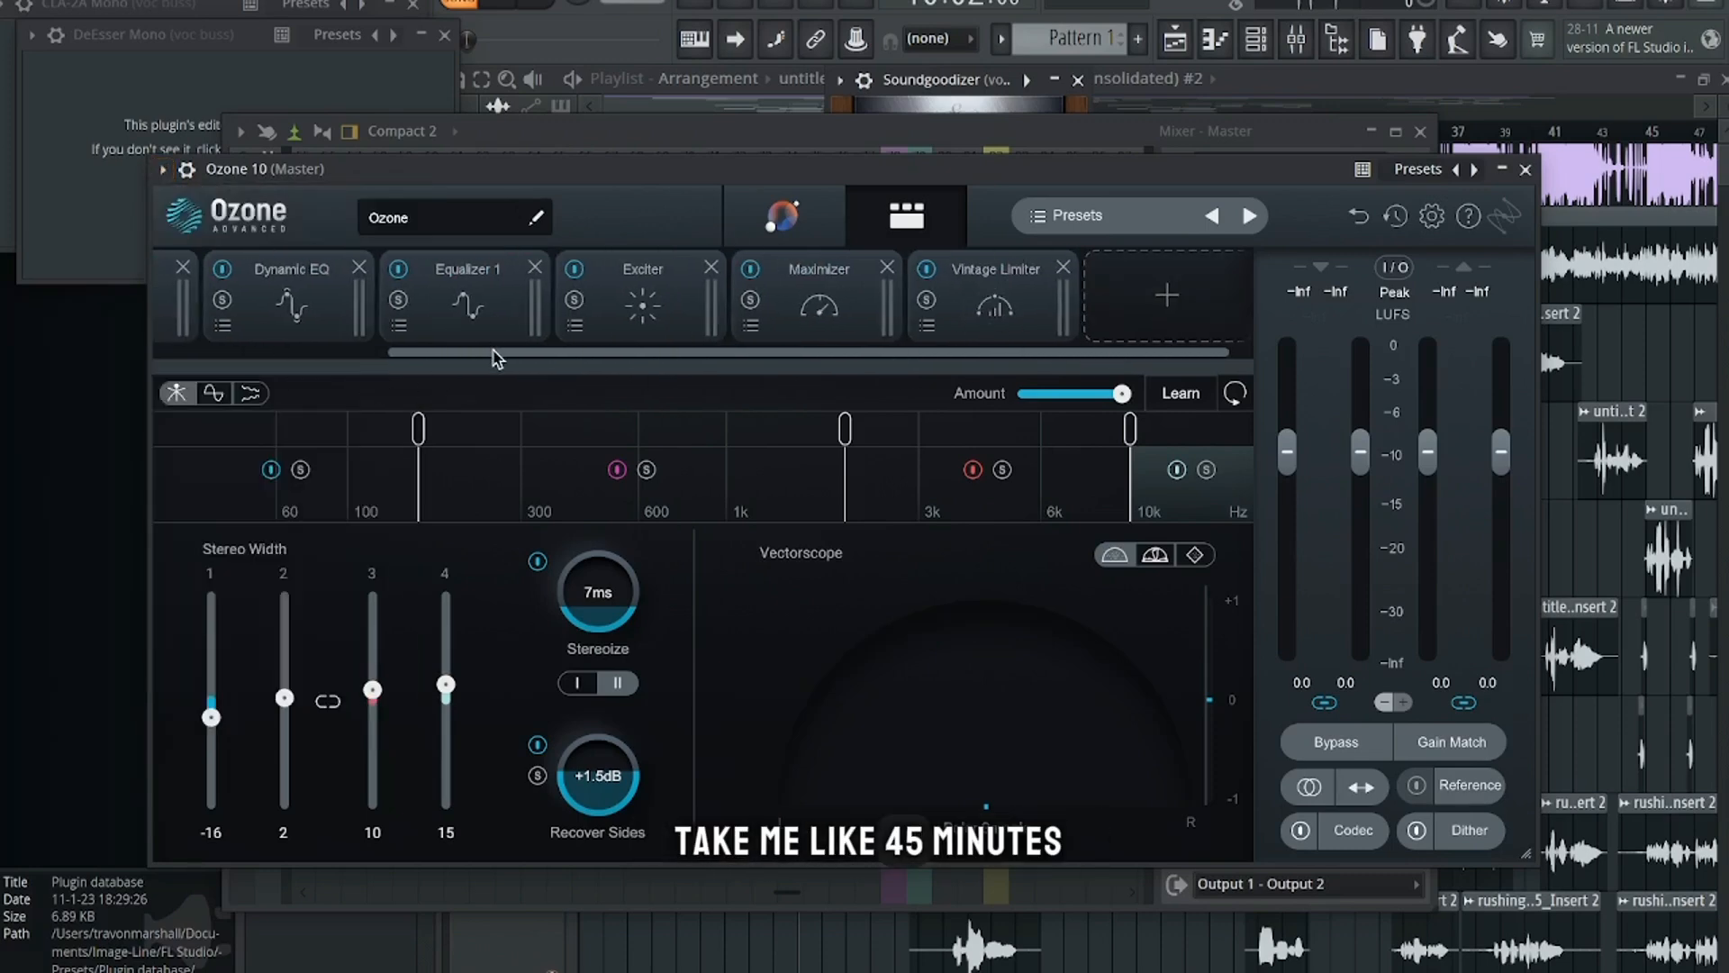
{"action": "left_click_drag", "start_coordinate": [477, 354], "coordinate": [201, 348]}
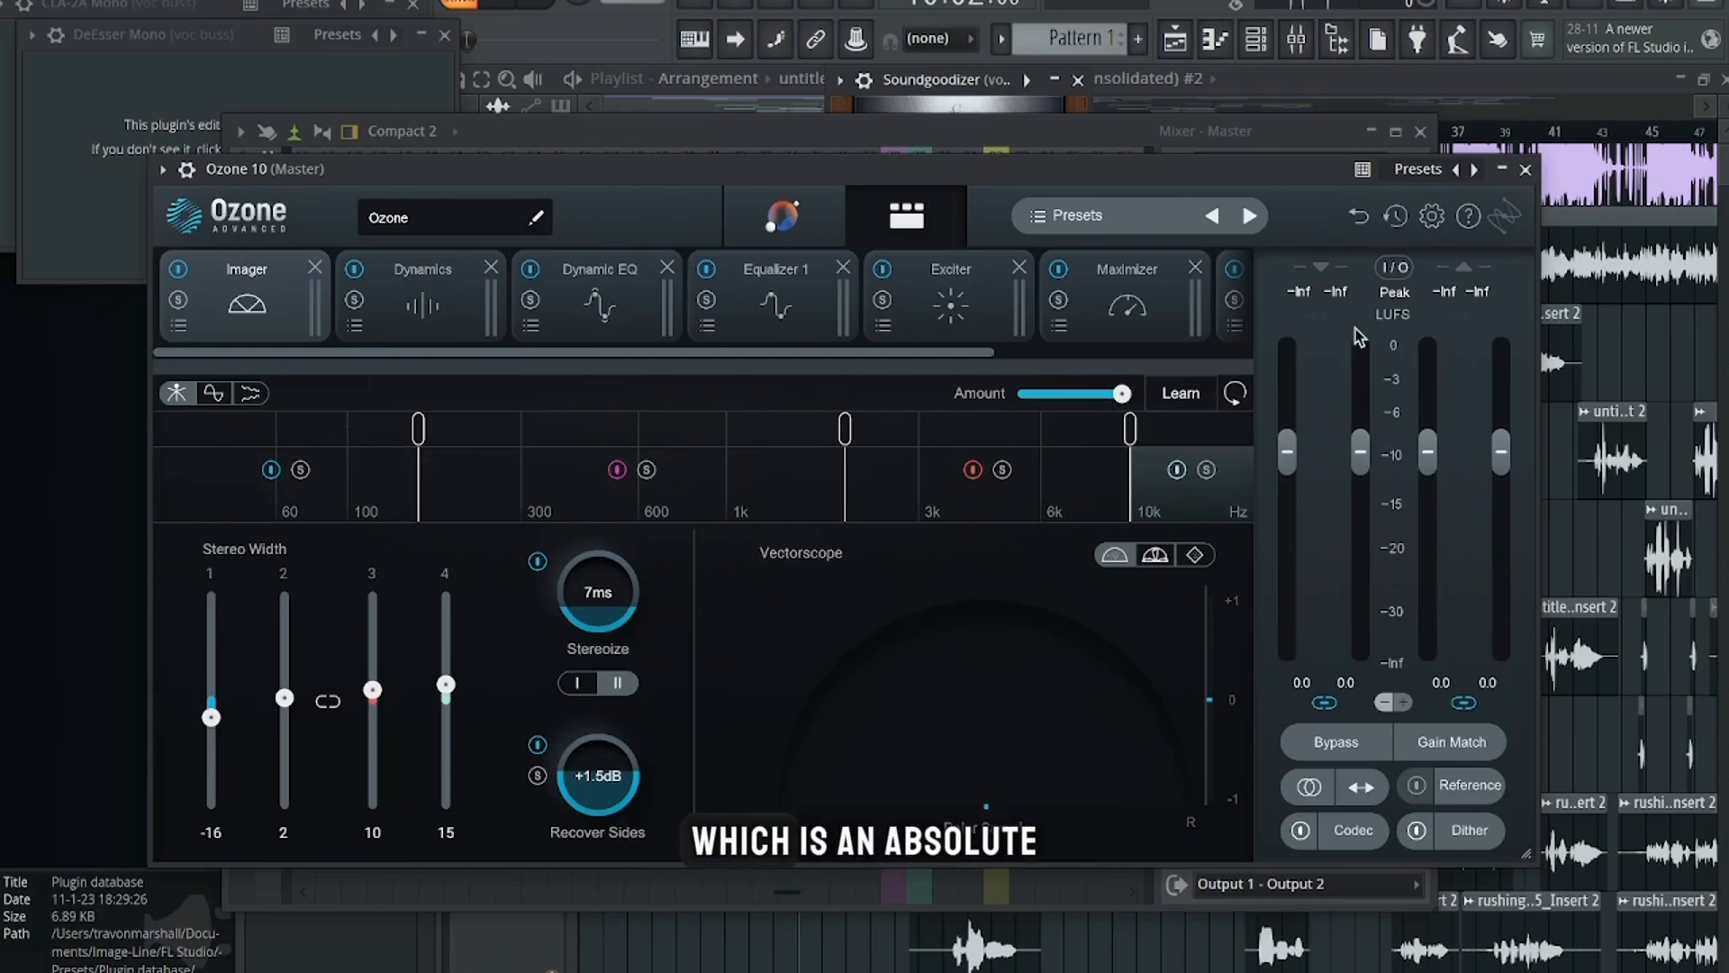
{"action": "left_click", "coordinate": [1533, 172]}
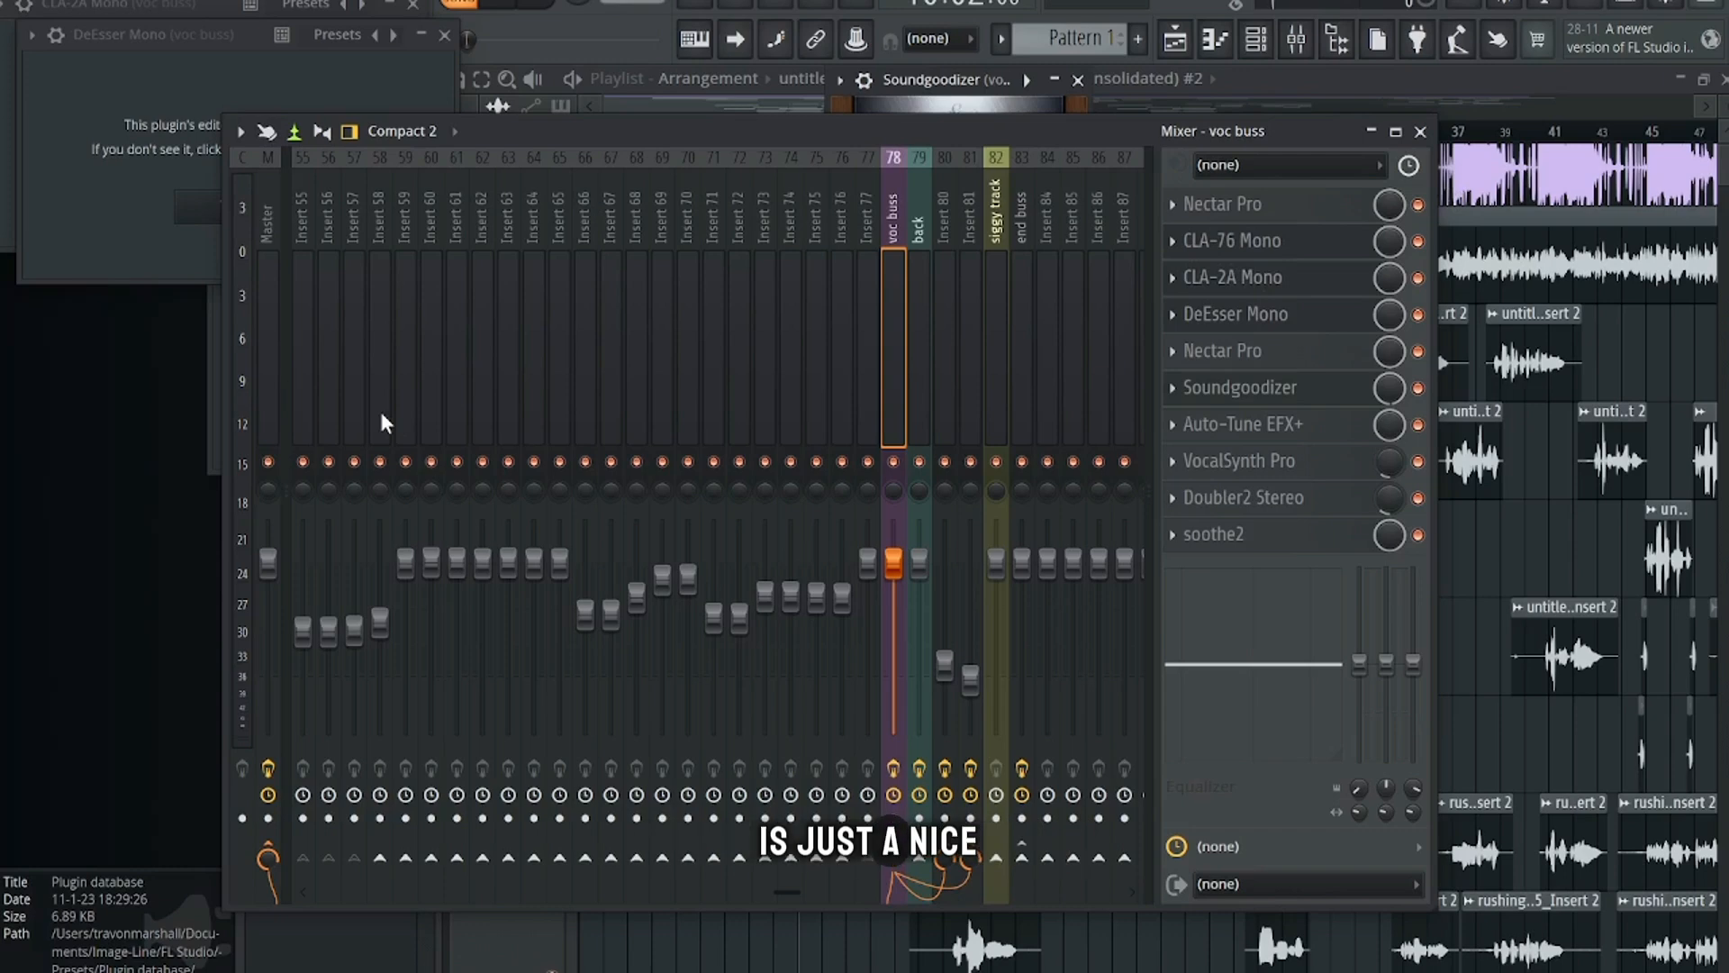